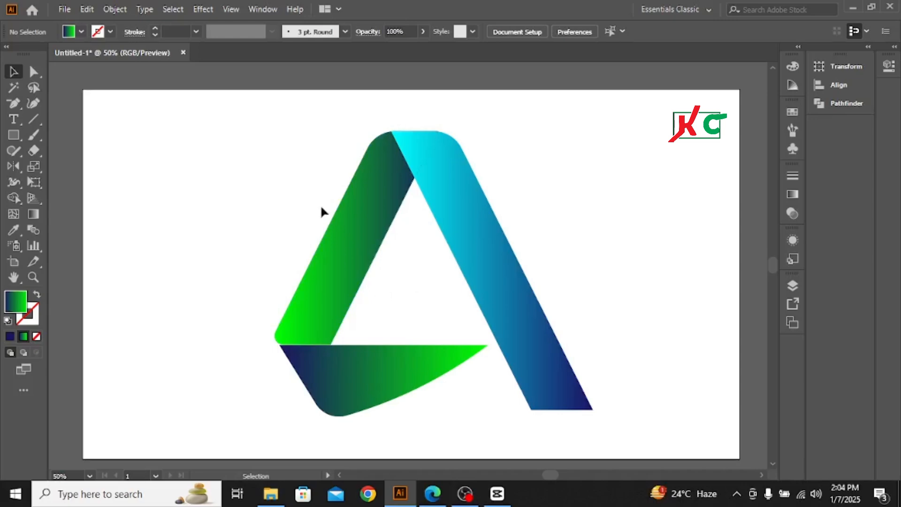
# Scale down the finished A logo and move it into the artboard's upper-left corner as a reference
pyautogui.moveTo(235, 154); pyautogui.dragTo(479, 315)
pyautogui.moveTo(416, 263); pyautogui.dragTo(118, 128)
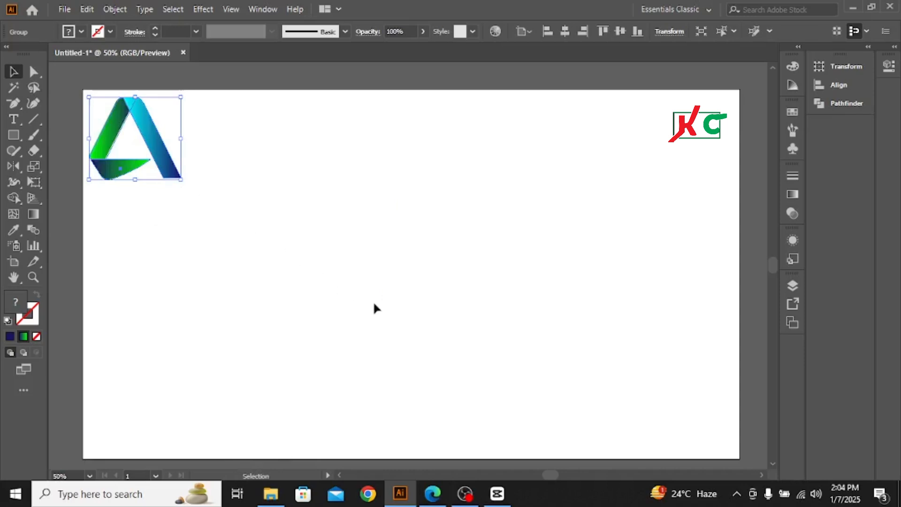
pyautogui.click(279, 268)
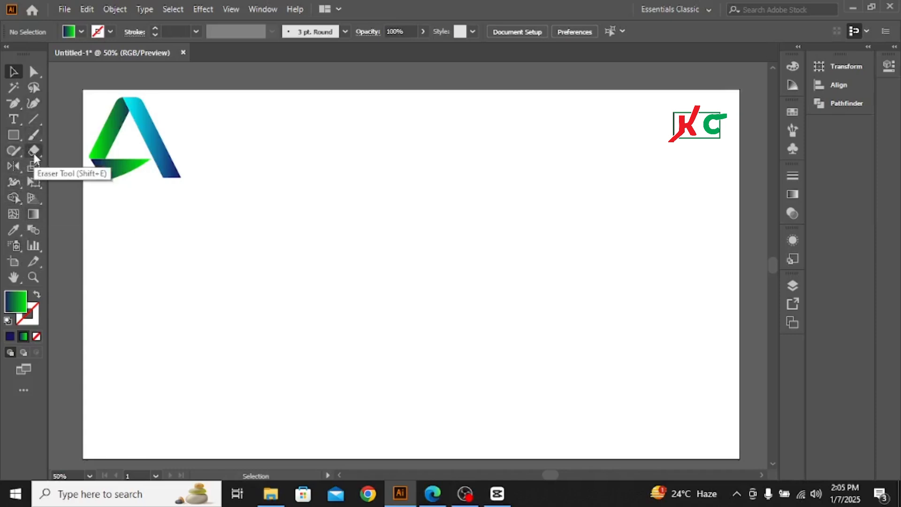
# Draw a tall narrow rectangle in the middle of the artboard and rotate it so it slants down to the right
pyautogui.click(13, 136)
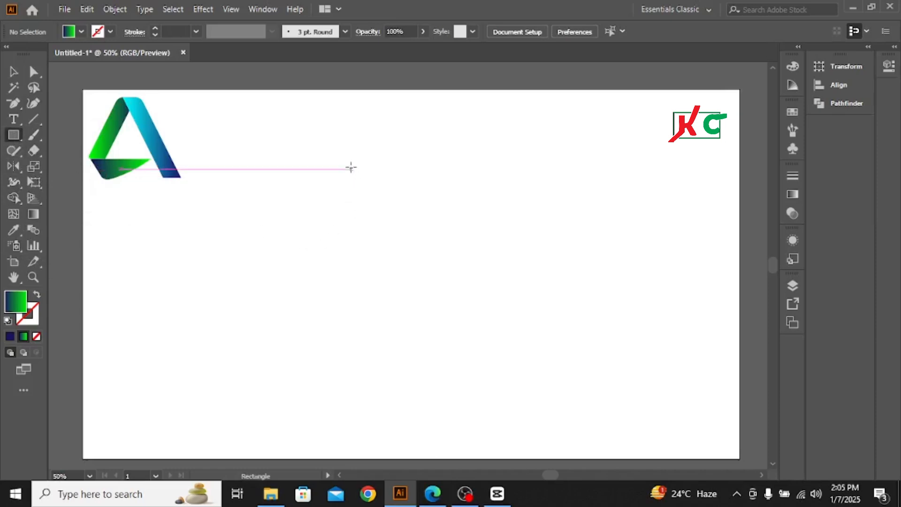
pyautogui.moveTo(350, 160); pyautogui.dragTo(384, 353)
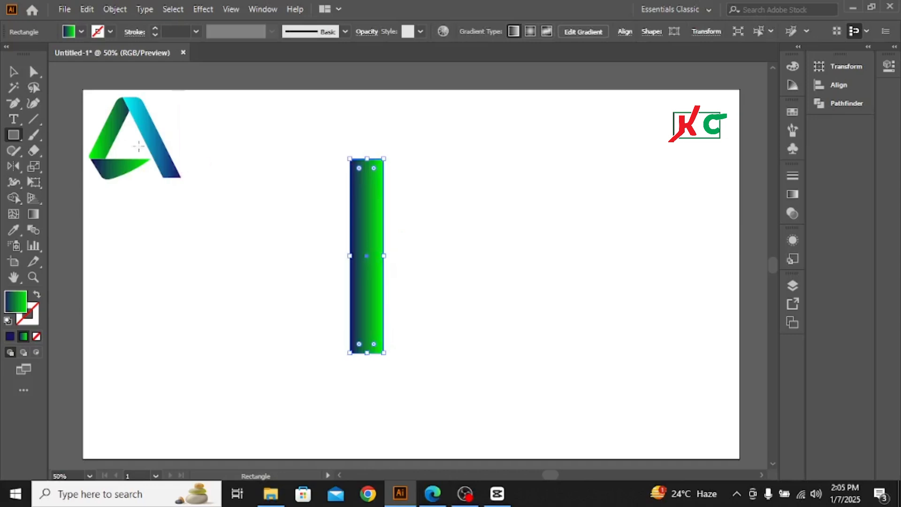
pyautogui.click(12, 73)
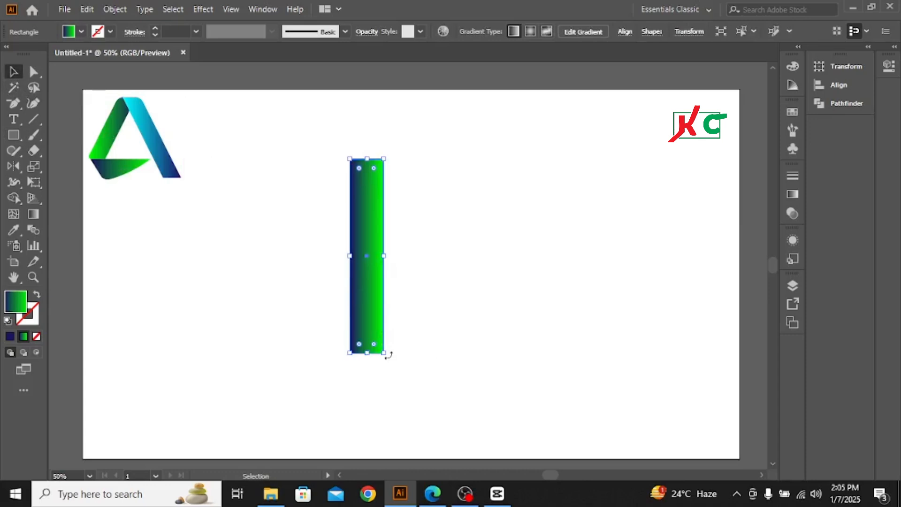
pyautogui.moveTo(387, 356); pyautogui.dragTo(446, 351)
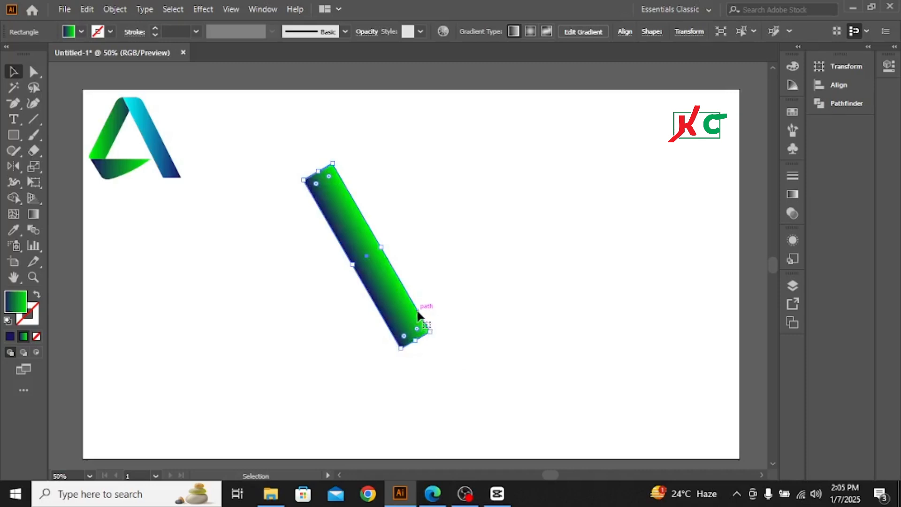
pyautogui.moveTo(432, 334); pyautogui.dragTo(427, 344)
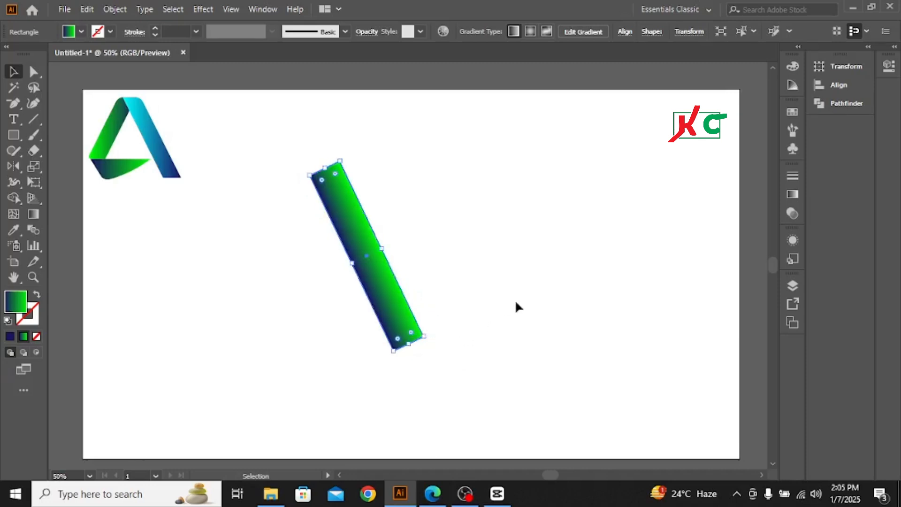
pyautogui.click(519, 286)
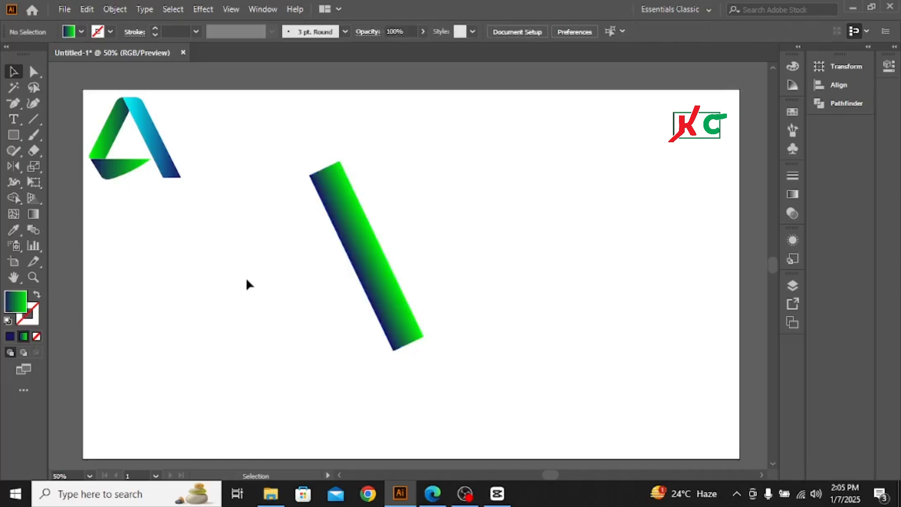
# Draw a wide rectangle covering the slanted bar's upper end and place a copy of it over the lower end
pyautogui.click(13, 134)
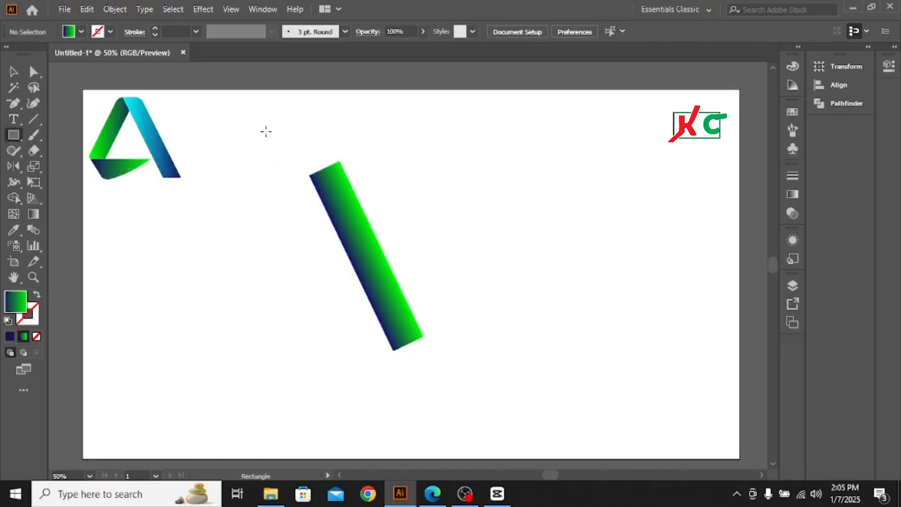
pyautogui.moveTo(265, 128); pyautogui.dragTo(372, 178)
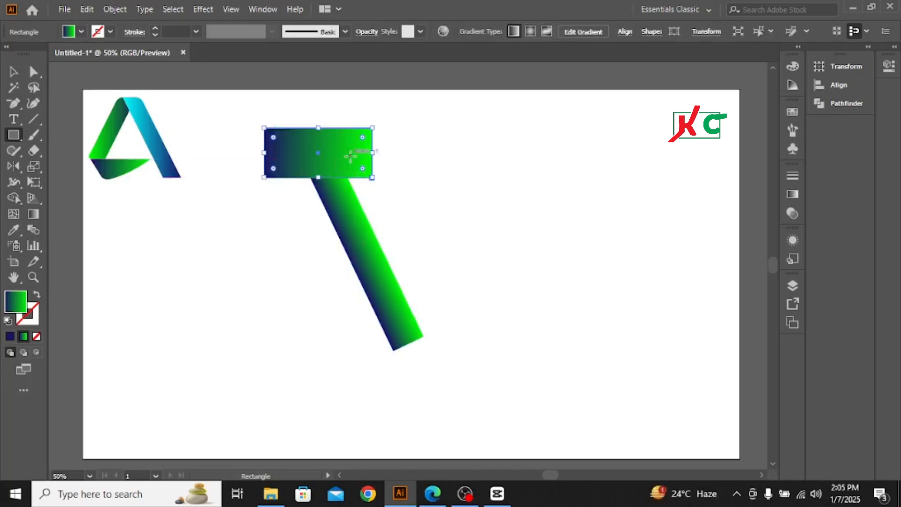
pyautogui.moveTo(350, 156); pyautogui.dragTo(420, 328)
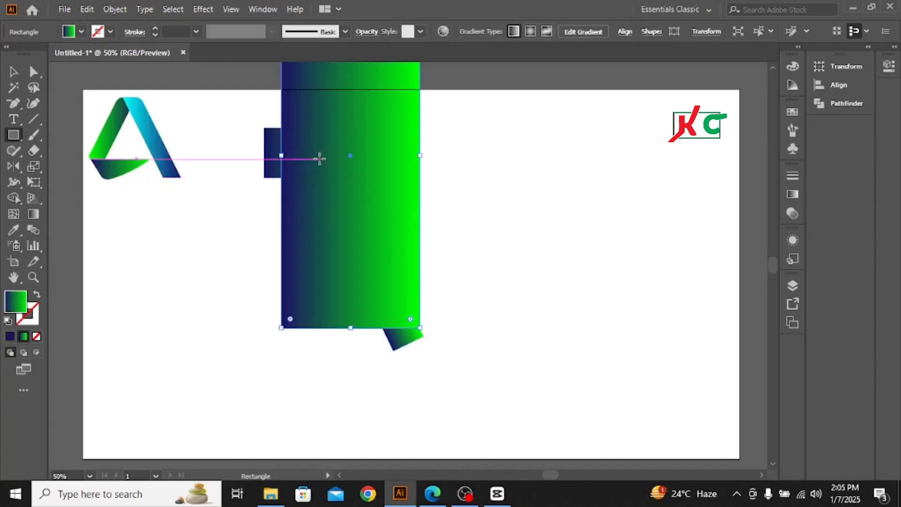
pyautogui.press('Delete')
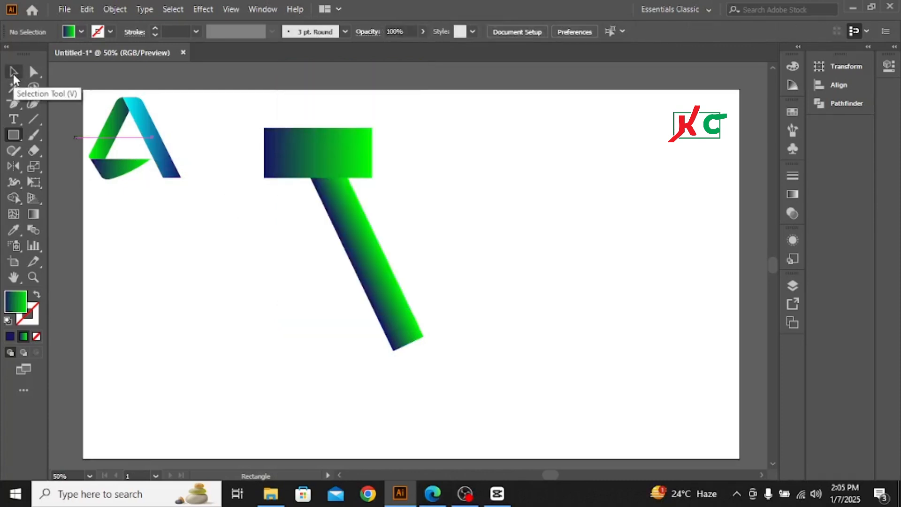
pyautogui.click(14, 74)
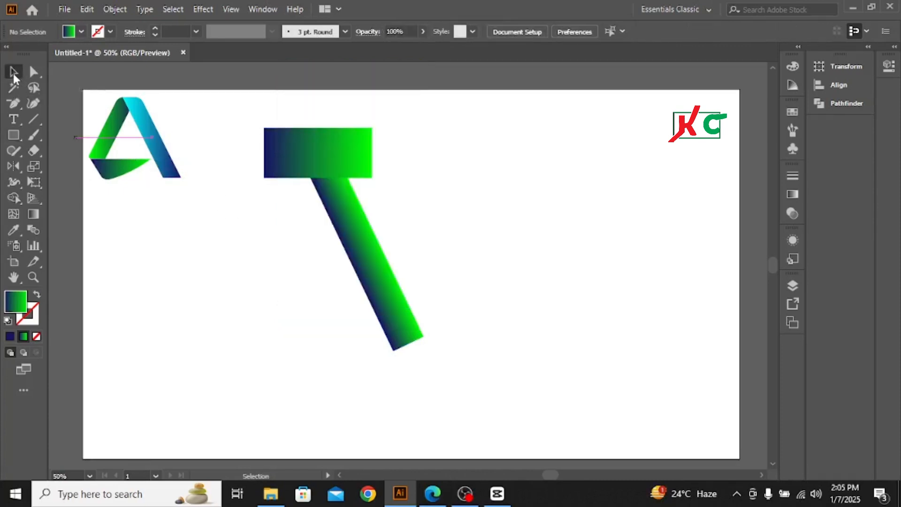
pyautogui.click(328, 148)
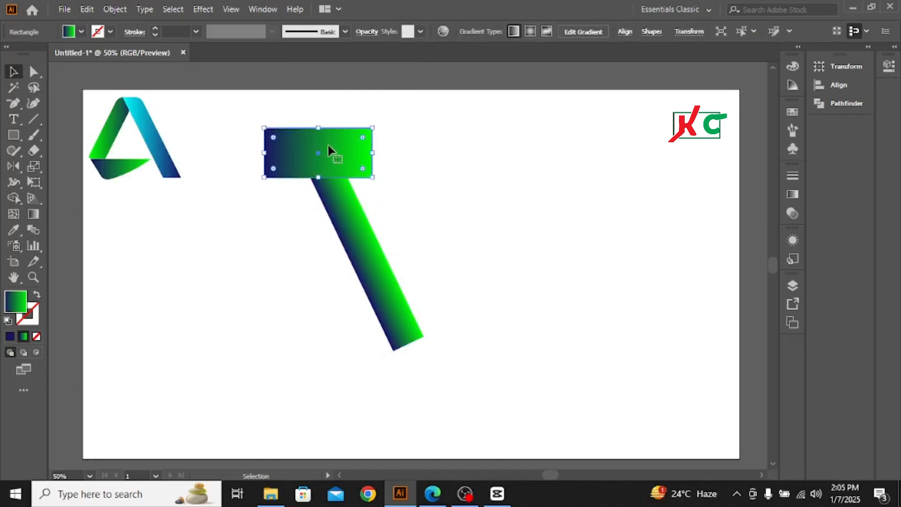
pyautogui.moveTo(329, 149); pyautogui.dragTo(402, 350)
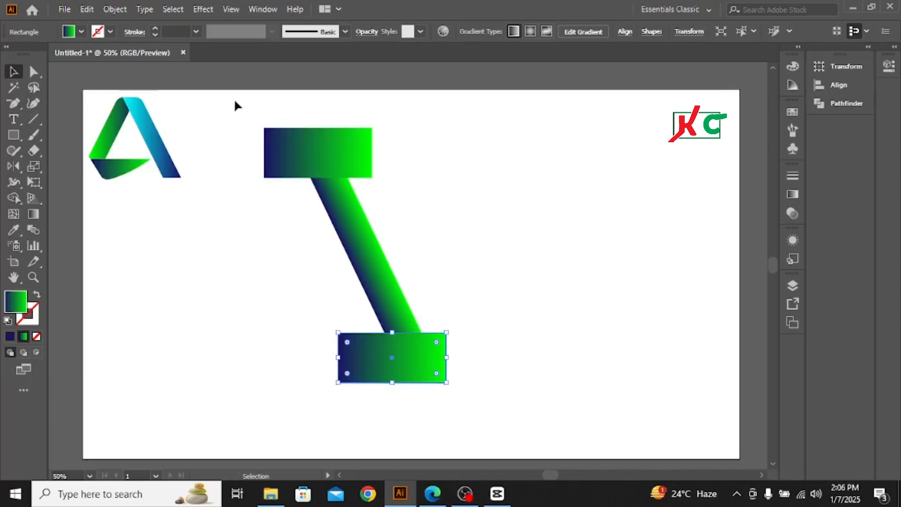
# Cut both ends of the slanted bar flat by removing the two covering rectangles with the Shape Builder tool
pyautogui.moveTo(235, 103); pyautogui.dragTo(466, 362)
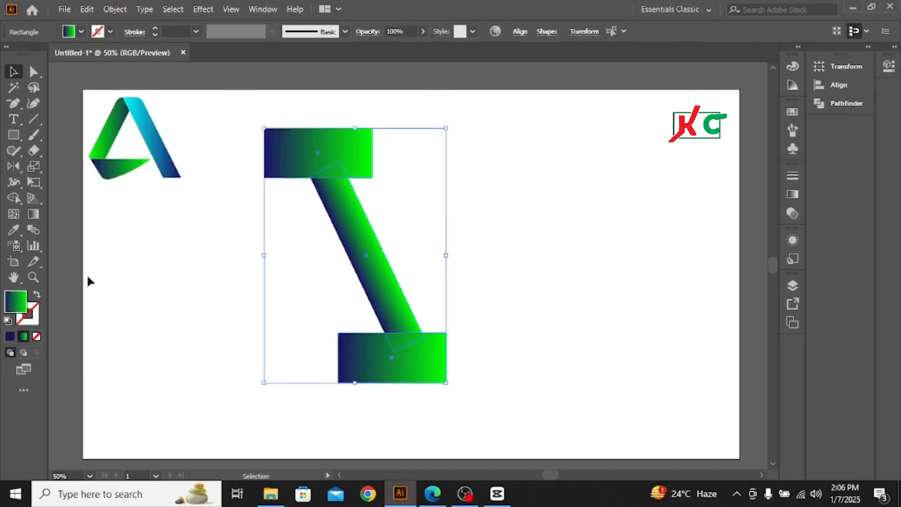
pyautogui.click(13, 198)
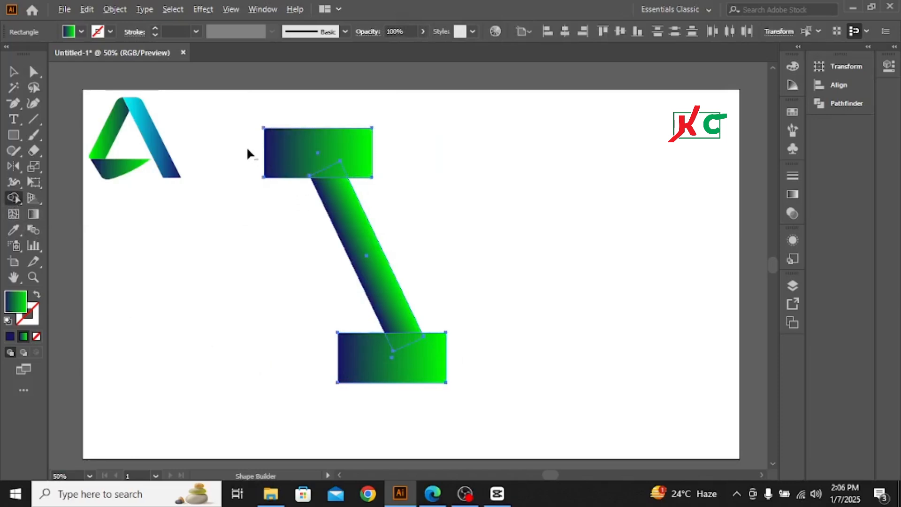
pyautogui.moveTo(248, 150); pyautogui.dragTo(394, 172)
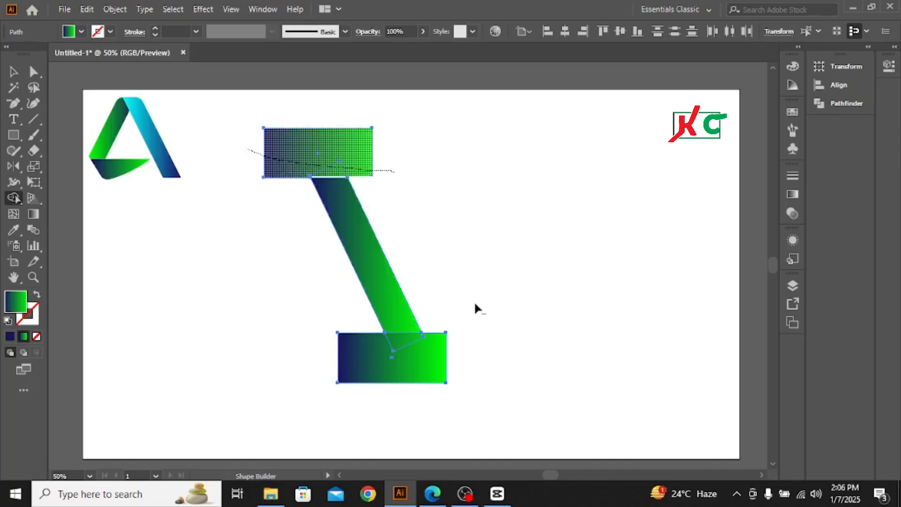
pyautogui.moveTo(451, 349); pyautogui.dragTo(358, 342)
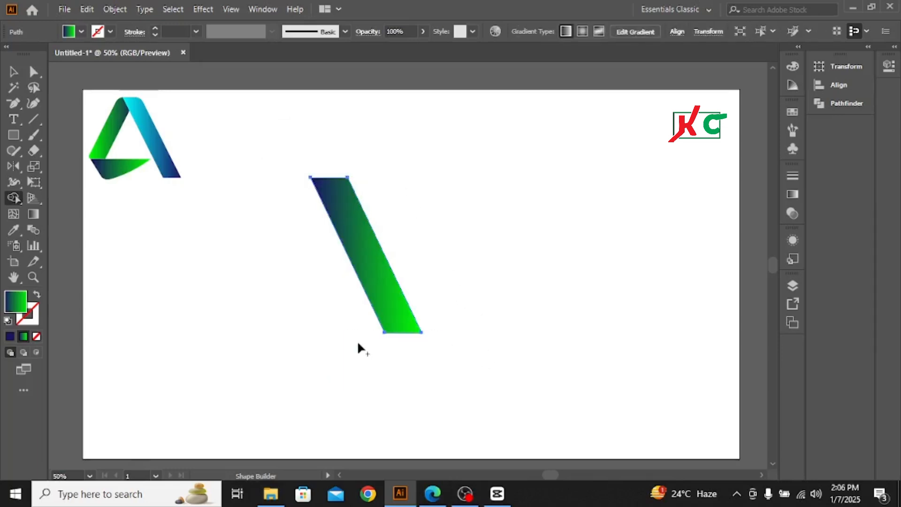
# Duplicate the slanted bar to its left and reflect the copy across the vertical axis
pyautogui.click(13, 72)
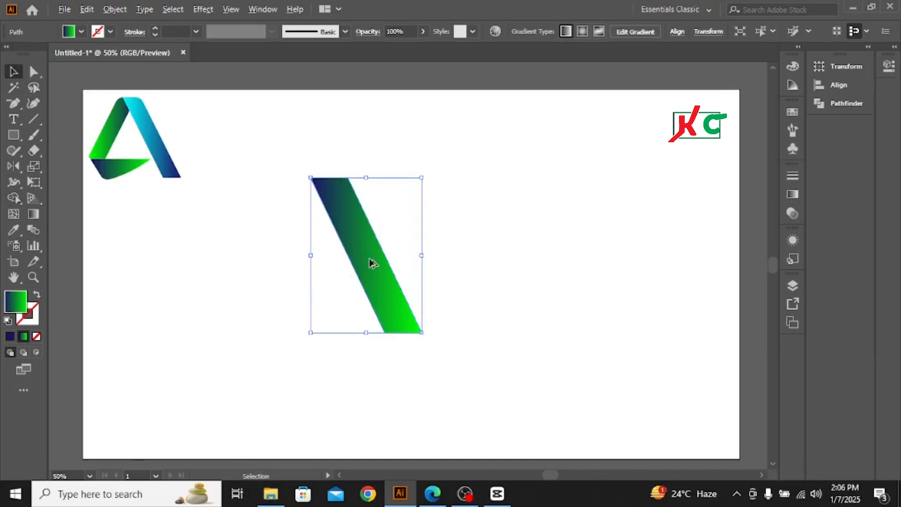
pyautogui.moveTo(367, 259); pyautogui.dragTo(306, 265)
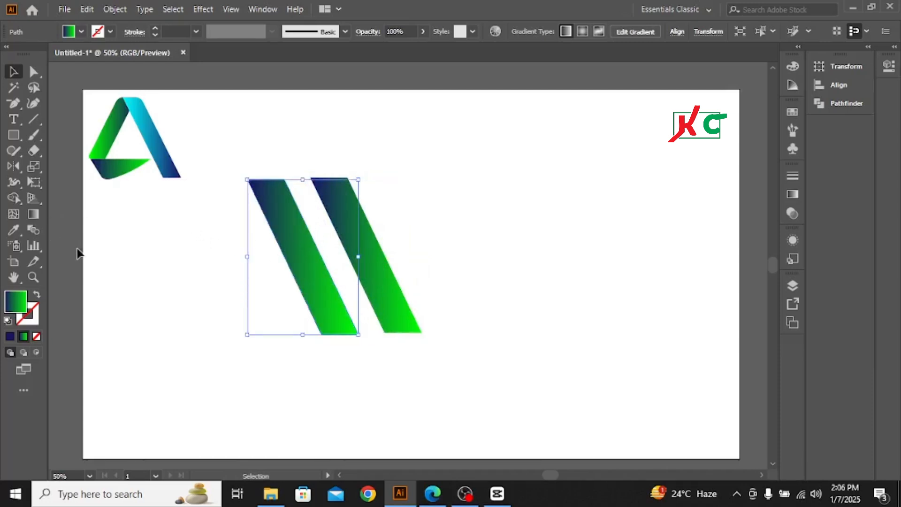
pyautogui.click(13, 166)
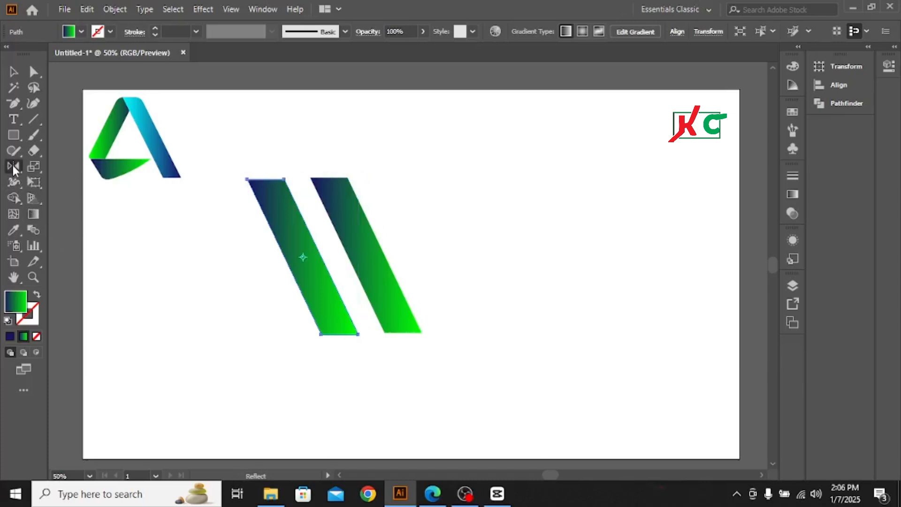
pyautogui.doubleClick(13, 166)
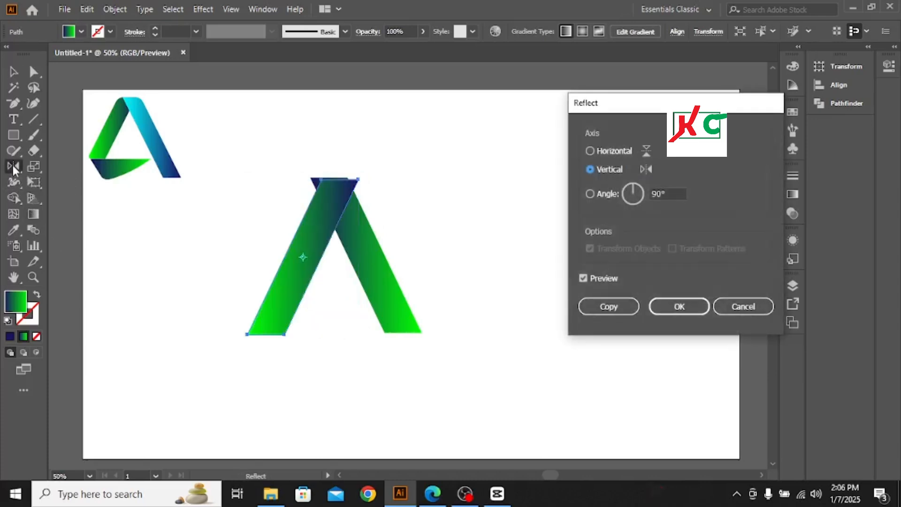
pyautogui.click(681, 307)
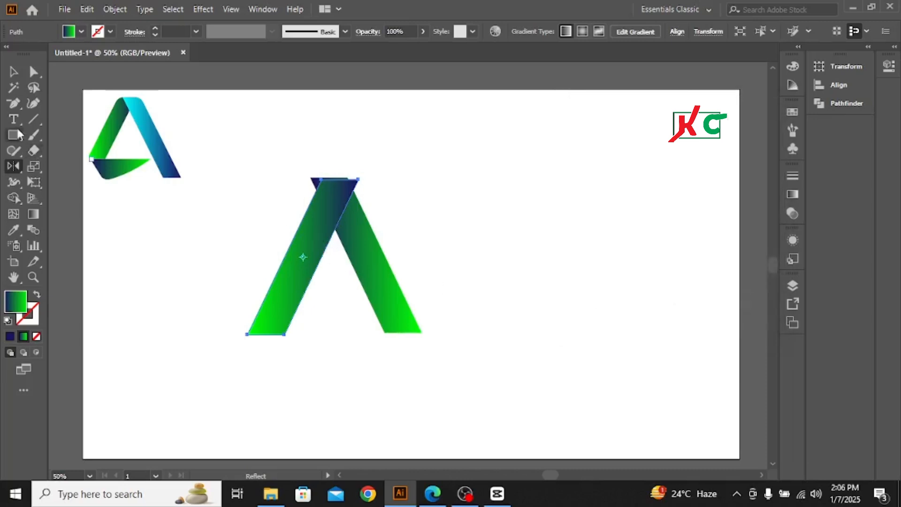
# Move the reflected bar left and up so its top edge lines up with the other bar and forms an A
pyautogui.click(14, 71)
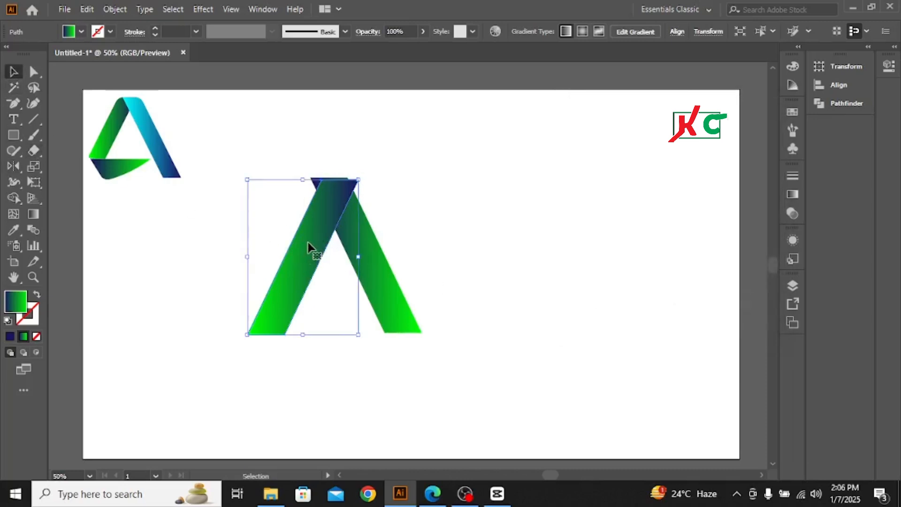
pyautogui.moveTo(308, 241); pyautogui.dragTo(287, 233)
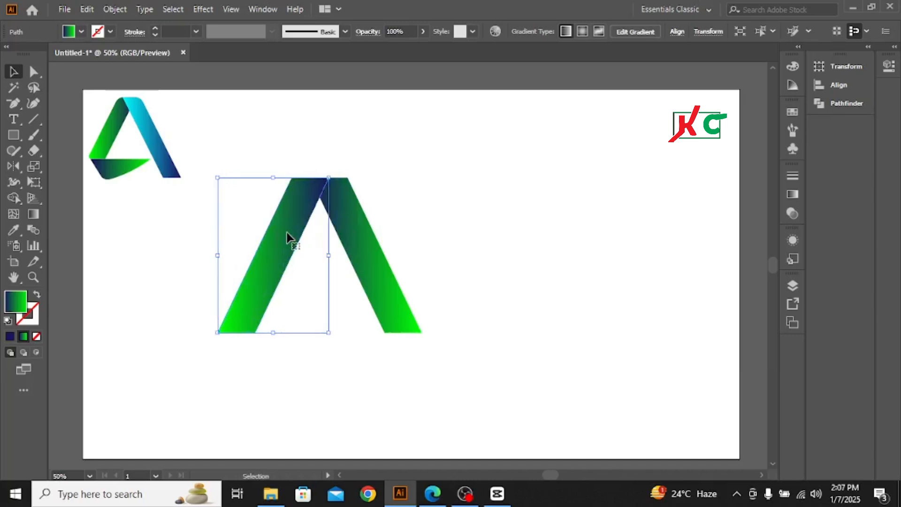
pyautogui.click(393, 202)
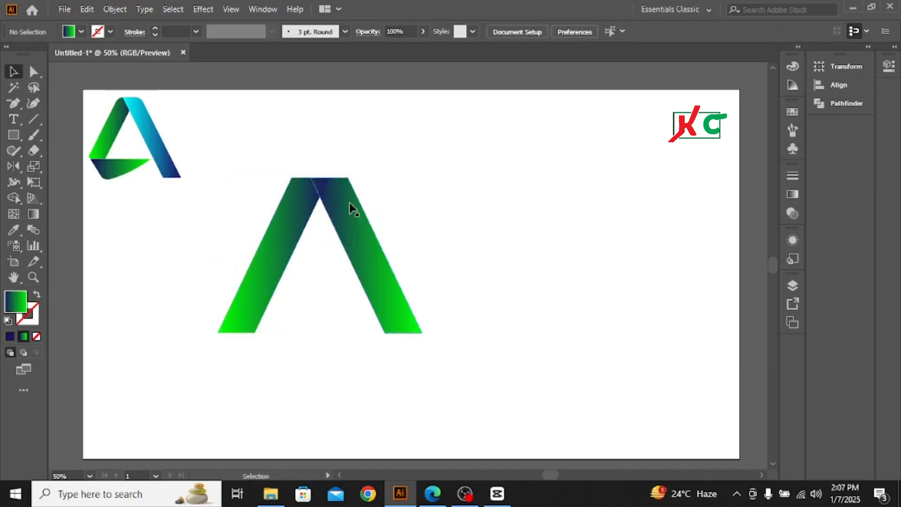
# Bring the right leg of the A to the front of the stacking order
pyautogui.click(347, 202)
pyautogui.rightClick(349, 203)
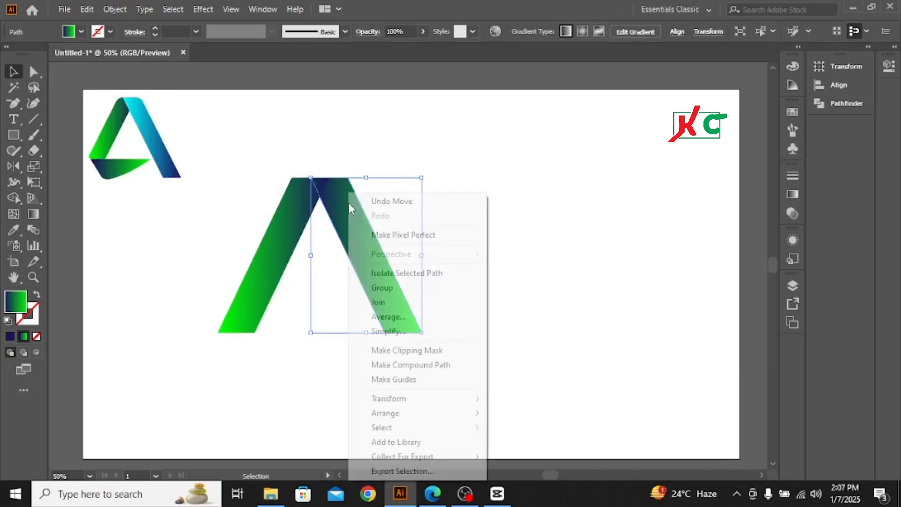
pyautogui.moveTo(380, 405)
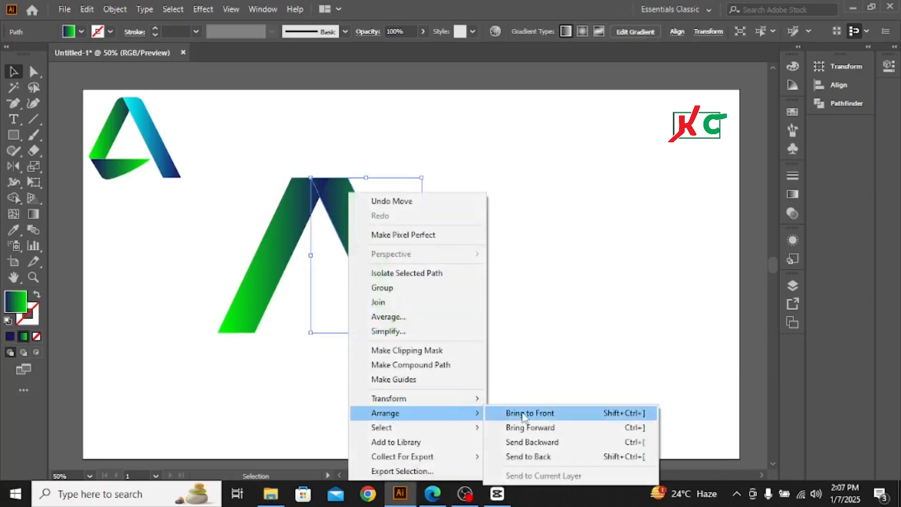
pyautogui.click(524, 415)
pyautogui.click(532, 272)
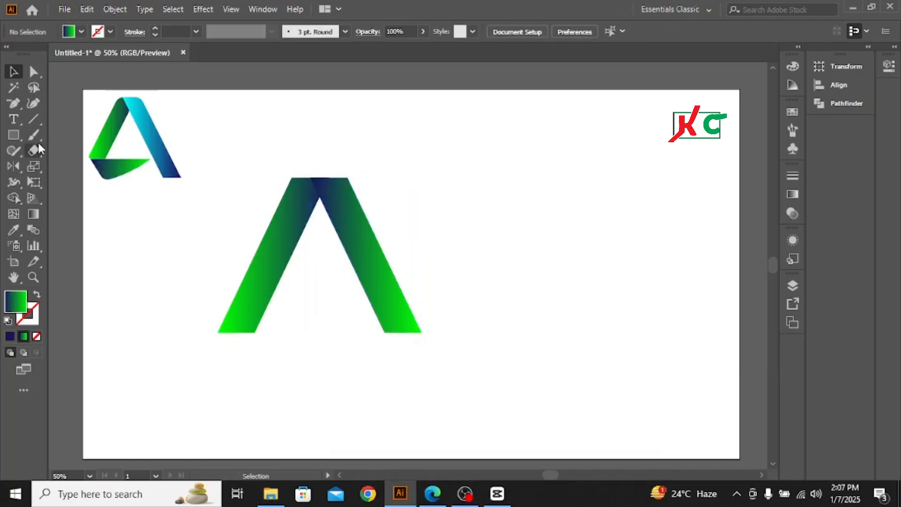
# Round the outer top corners of the A, the left leg by about 33.87 px and the right leg by about 35.67 px
pyautogui.click(33, 73)
pyautogui.moveTo(271, 162); pyautogui.dragTo(303, 195)
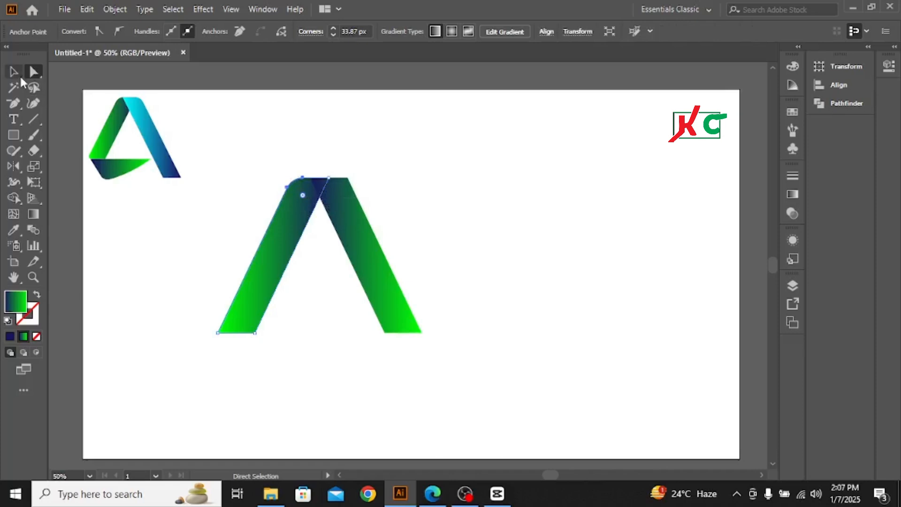
pyautogui.moveTo(338, 170); pyautogui.dragTo(336, 198)
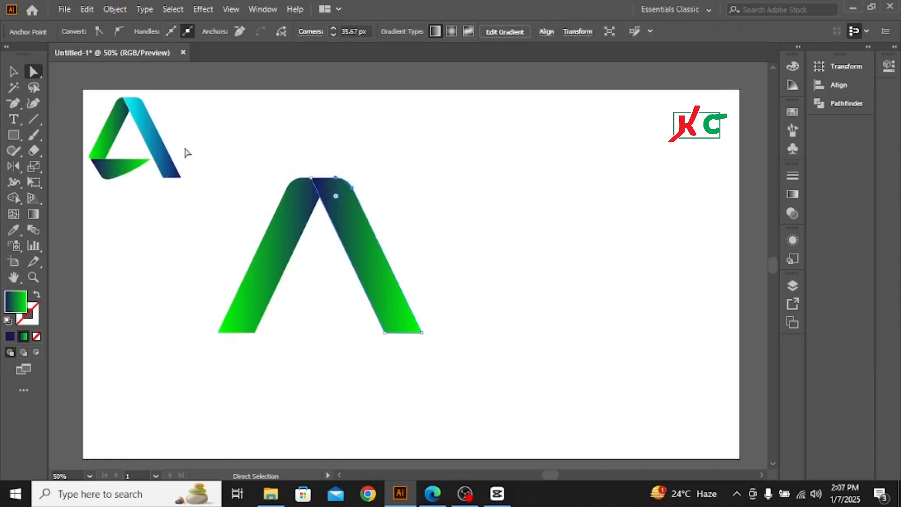
pyautogui.click(13, 72)
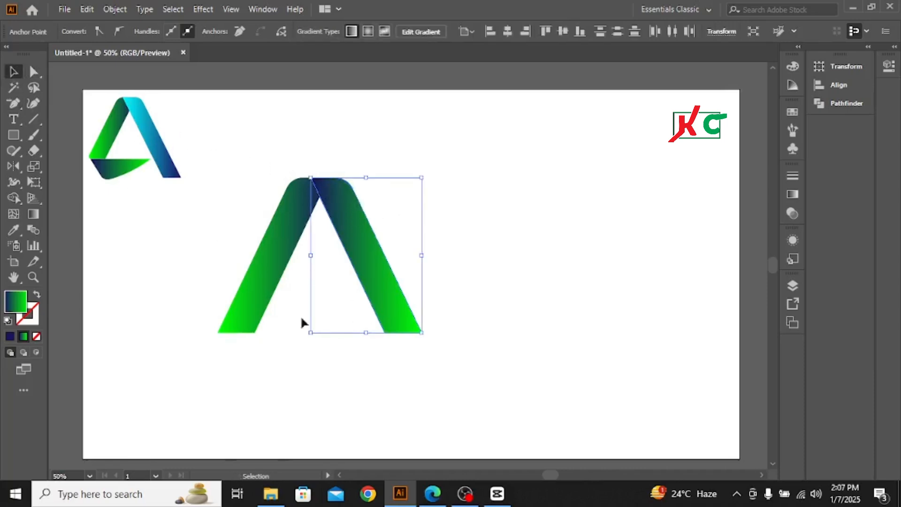
pyautogui.click(201, 252)
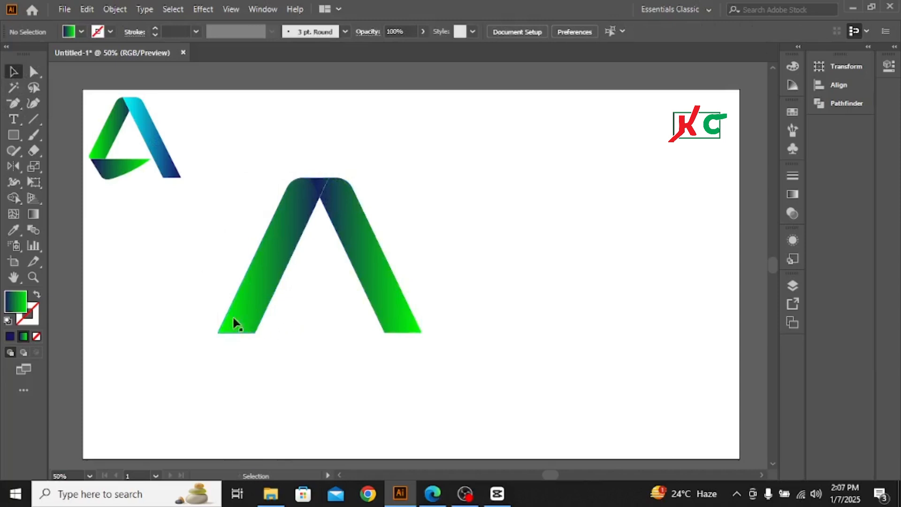
# Trim off the left leg's lower end with Shape Builder, using a rectangle drawn across it as the cutter
pyautogui.click(15, 136)
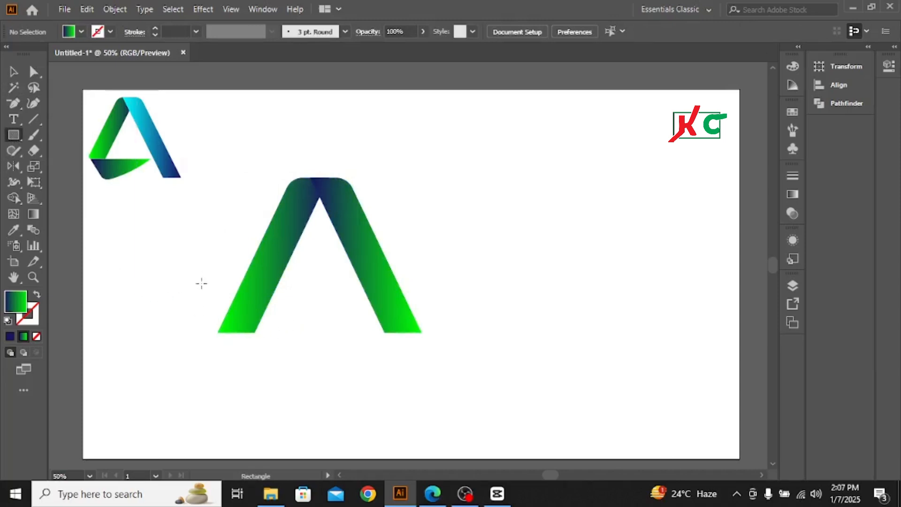
pyautogui.moveTo(201, 284); pyautogui.dragTo(317, 351)
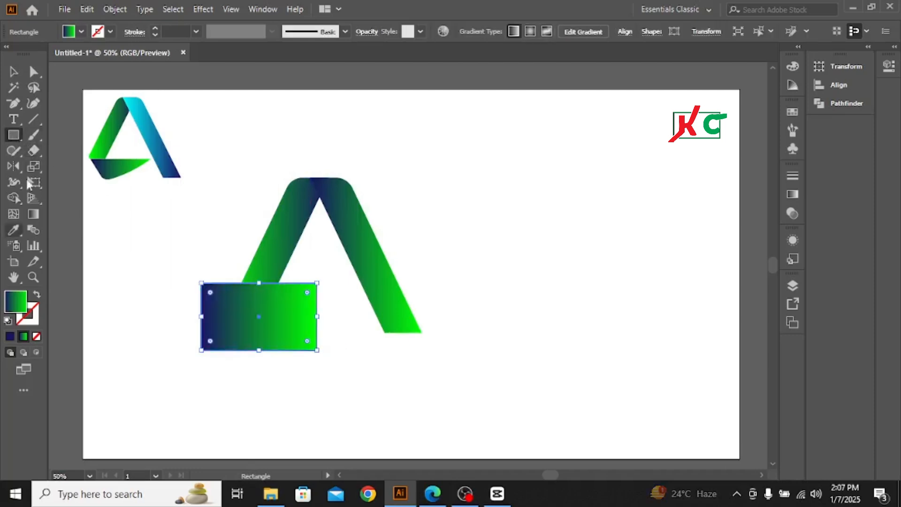
pyautogui.click(14, 74)
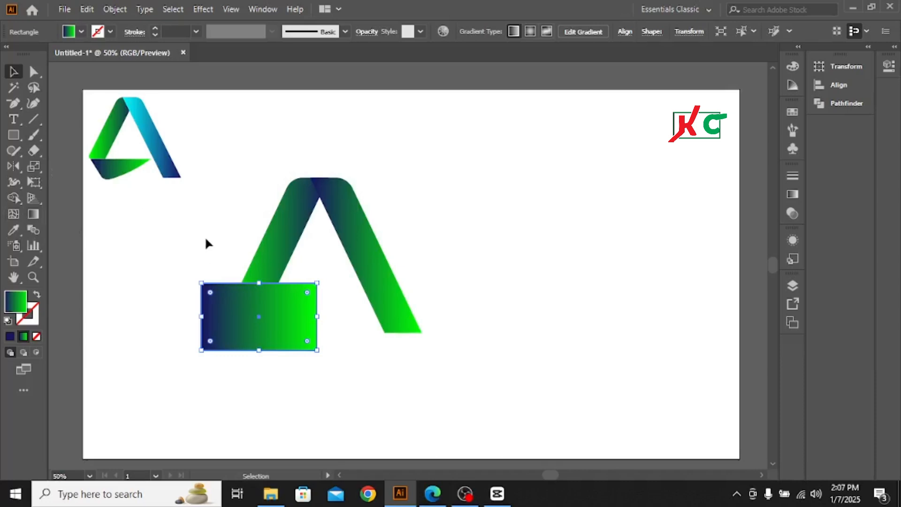
pyautogui.moveTo(206, 243); pyautogui.dragTo(281, 315)
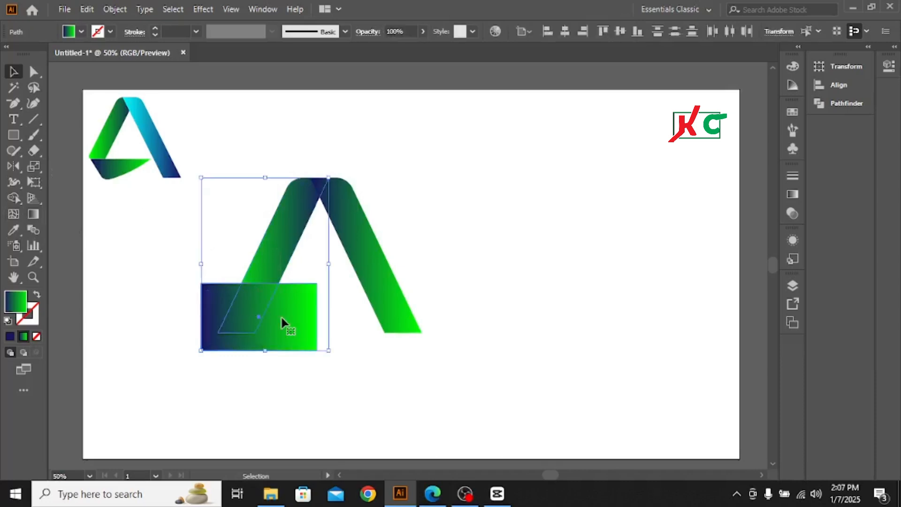
pyautogui.click(12, 197)
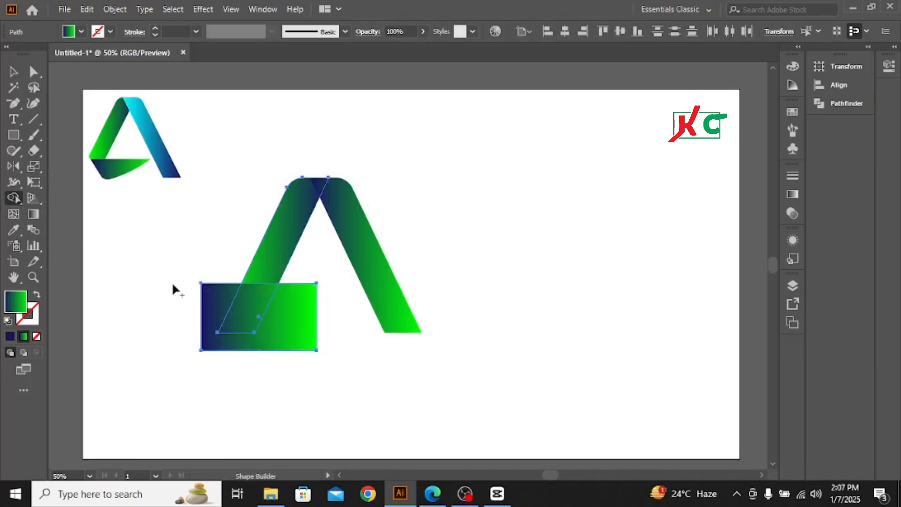
pyautogui.moveTo(170, 284)
pyautogui.mouseDown()
pyautogui.moveTo(194, 302)
pyautogui.moveTo(333, 349)
pyautogui.mouseUp()
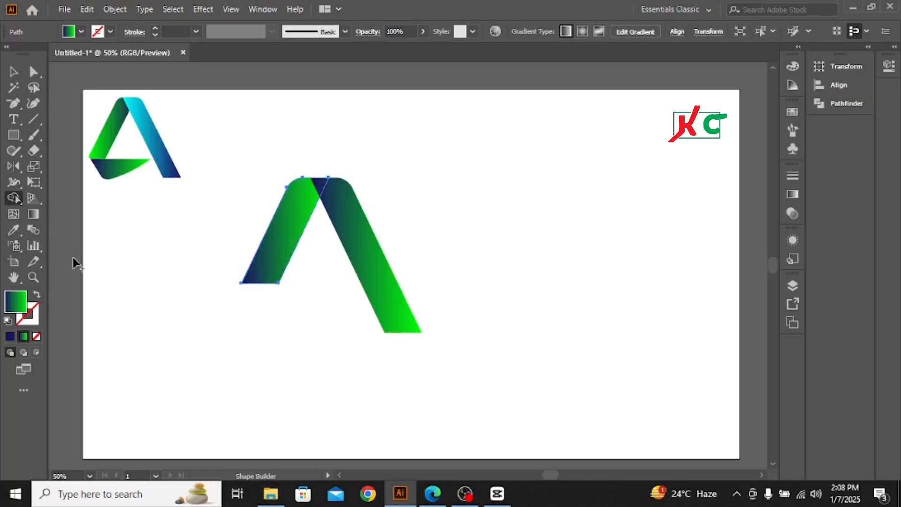
pyautogui.click(13, 71)
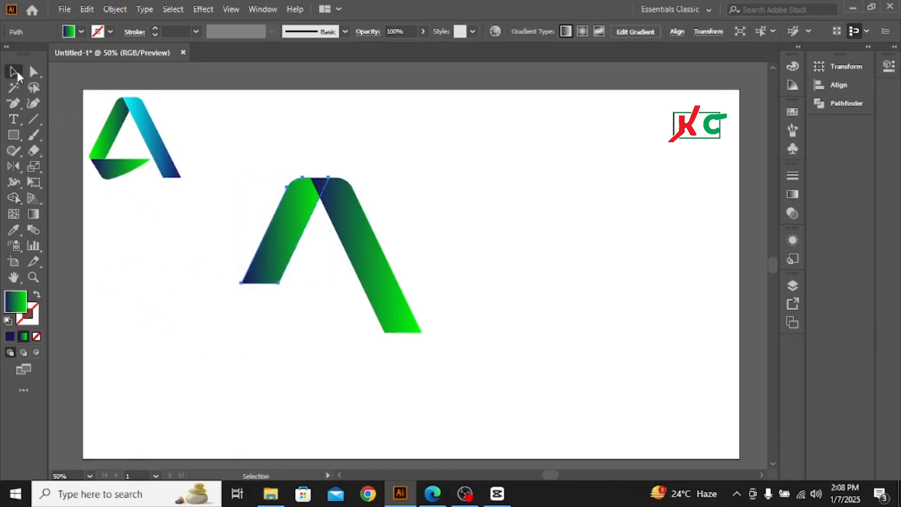
pyautogui.click(135, 287)
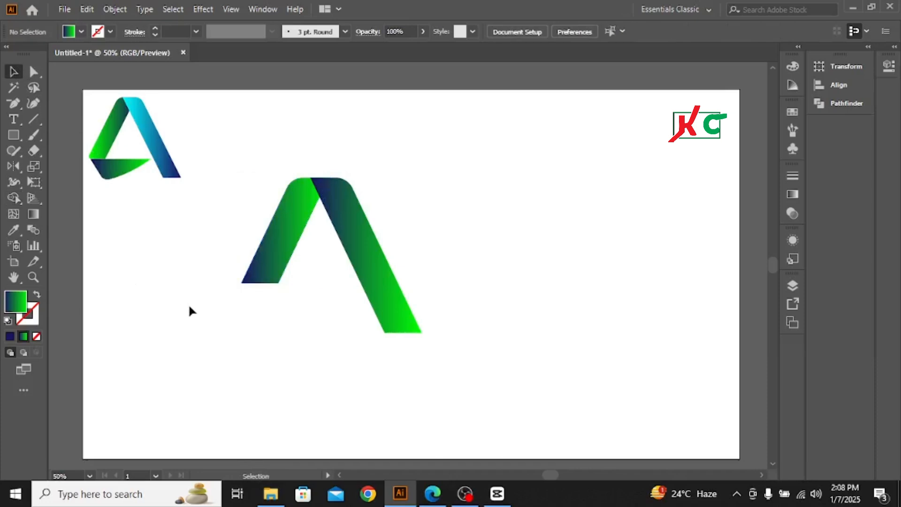
# Round the outer bottom corner of the shortened left leg by about 13.19 px
pyautogui.click(15, 136)
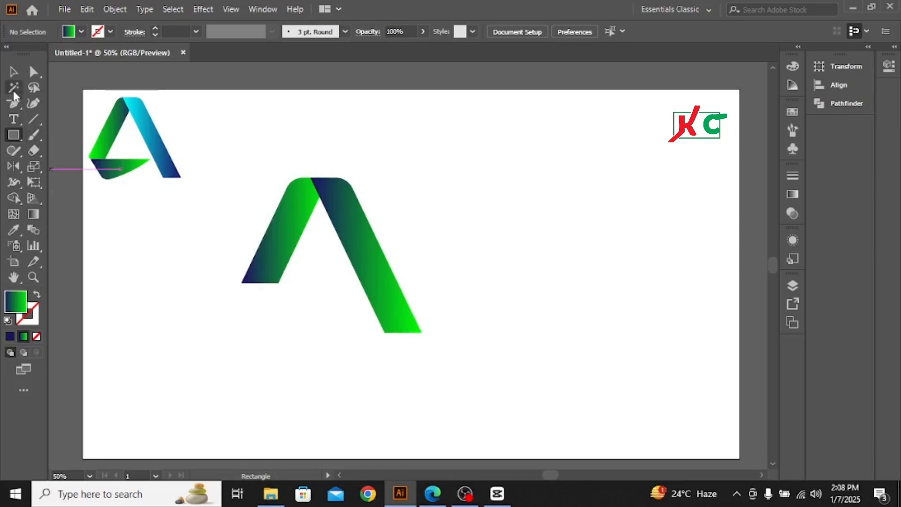
pyautogui.click(14, 72)
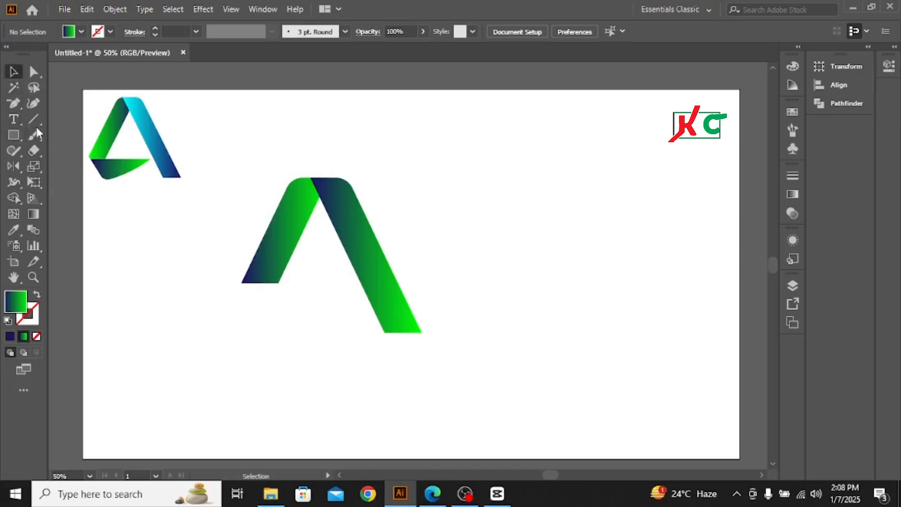
pyautogui.click(35, 72)
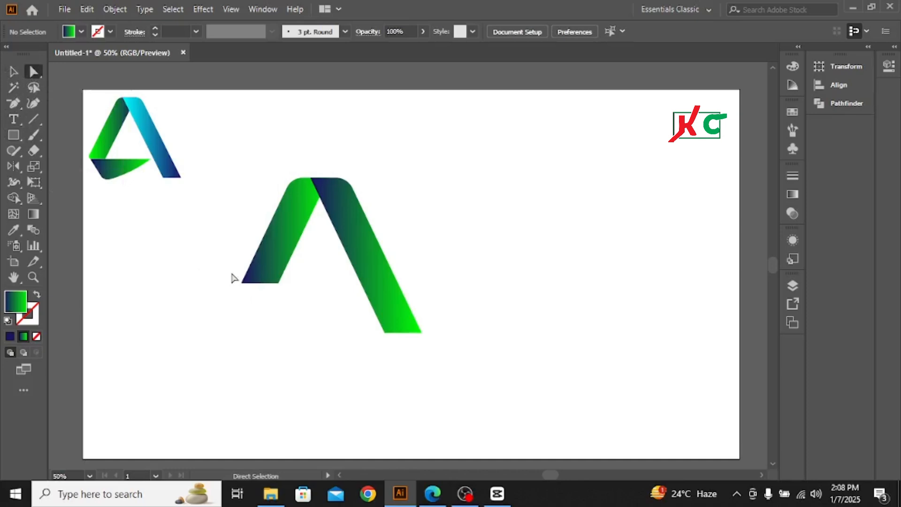
pyautogui.moveTo(232, 278)
pyautogui.mouseDown()
pyautogui.moveTo(259, 299)
pyautogui.moveTo(252, 280)
pyautogui.mouseUp()
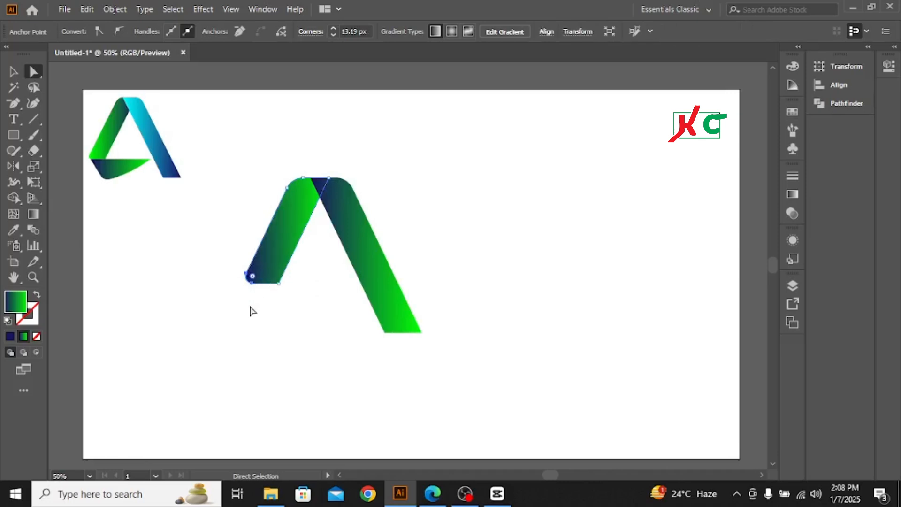
pyautogui.click(13, 71)
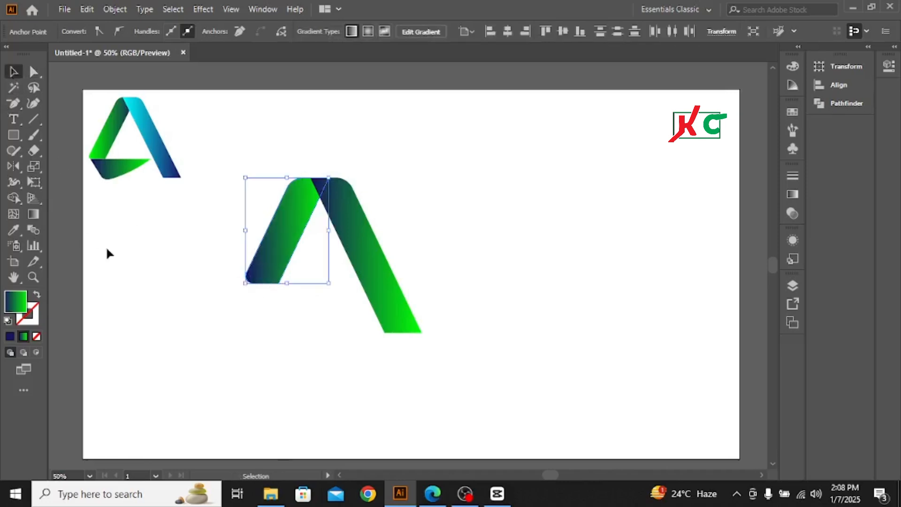
pyautogui.click(126, 269)
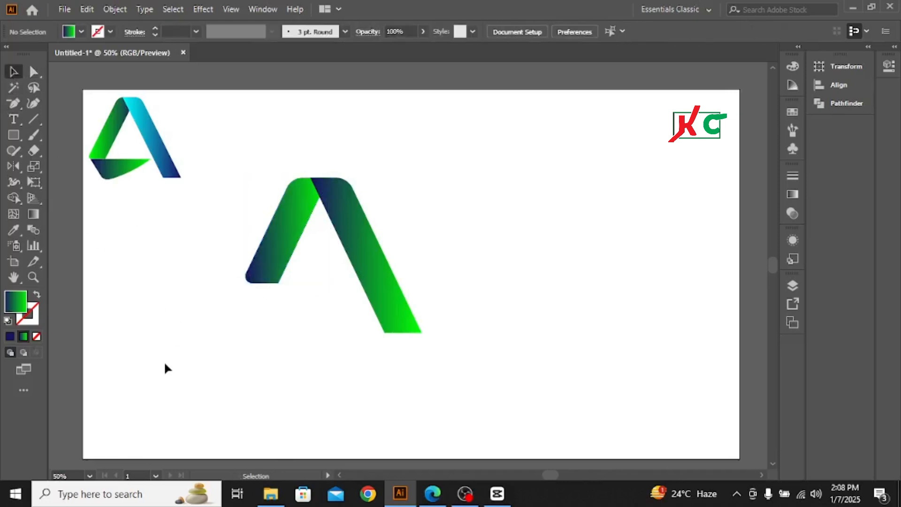
# Draw a thin rectangle from the left leg's bottom edge across to the right leg and delete its lower-right anchor point to make a triangle
pyautogui.click(13, 135)
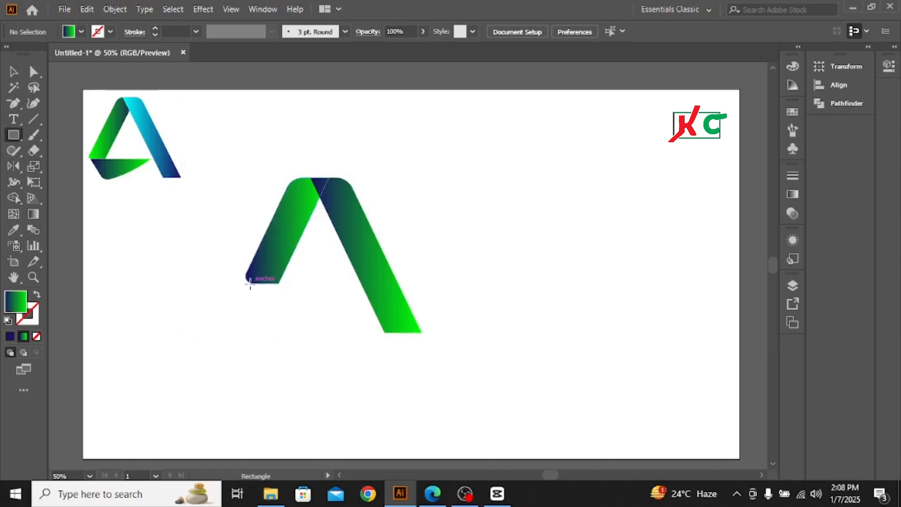
pyautogui.moveTo(251, 282); pyautogui.dragTo(360, 316)
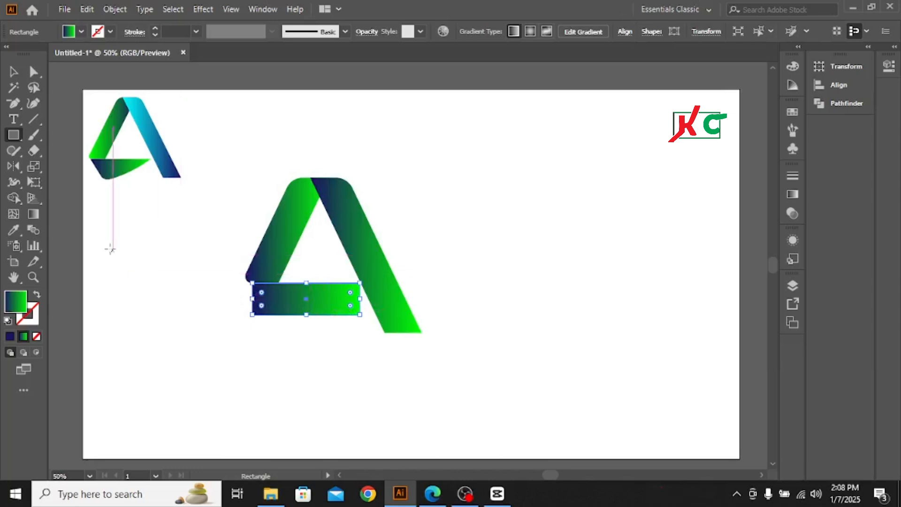
pyautogui.click(14, 71)
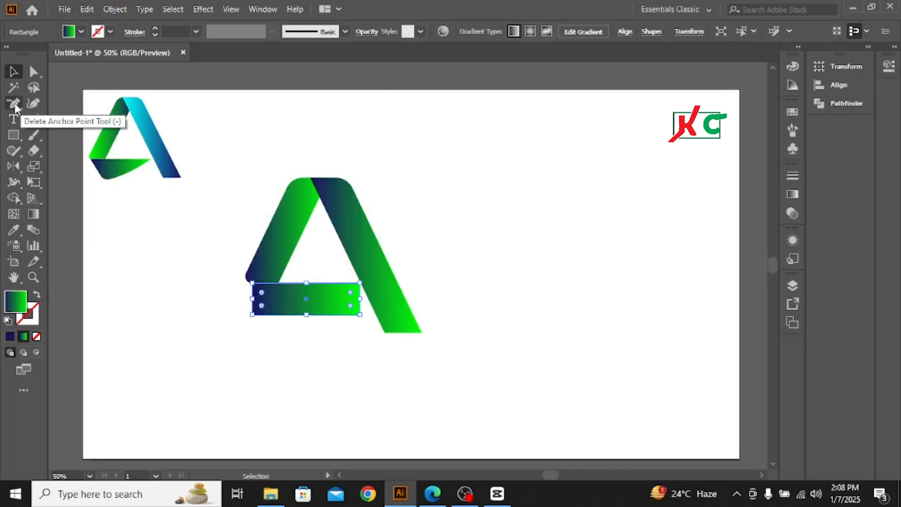
pyautogui.click(14, 105)
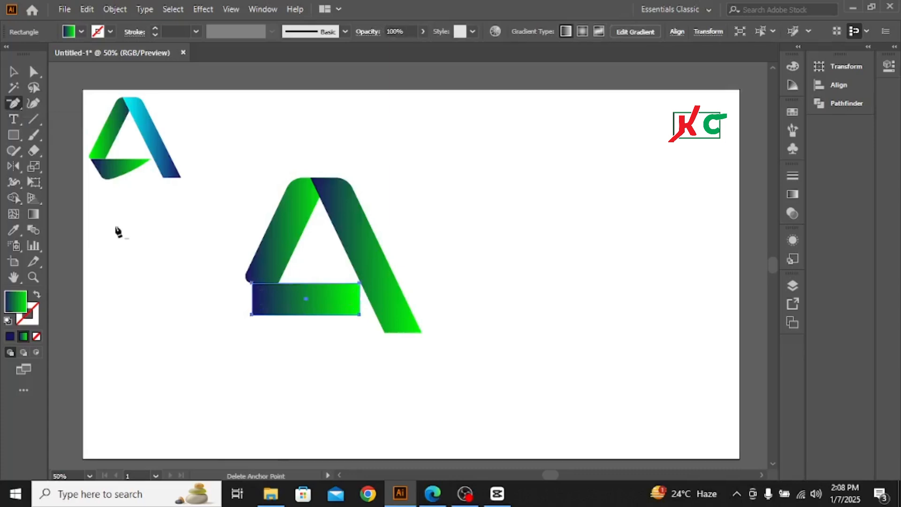
pyautogui.click(359, 314)
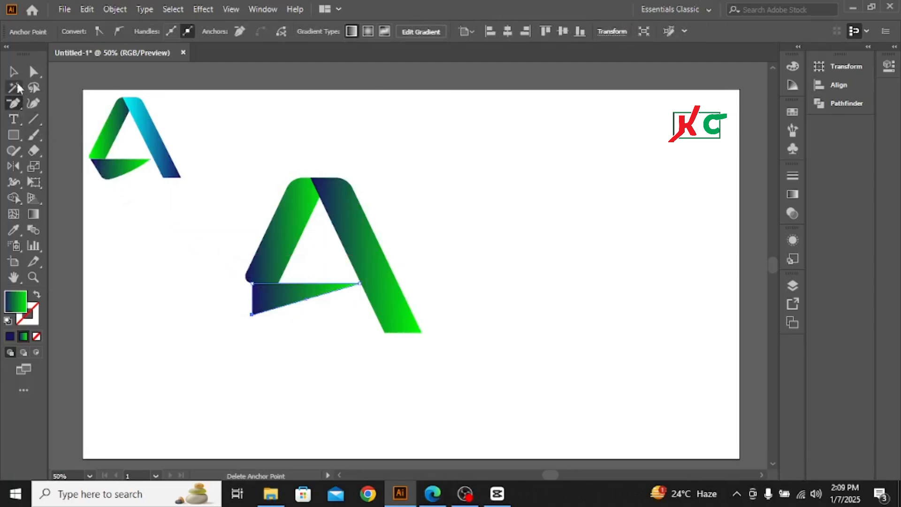
pyautogui.click(13, 72)
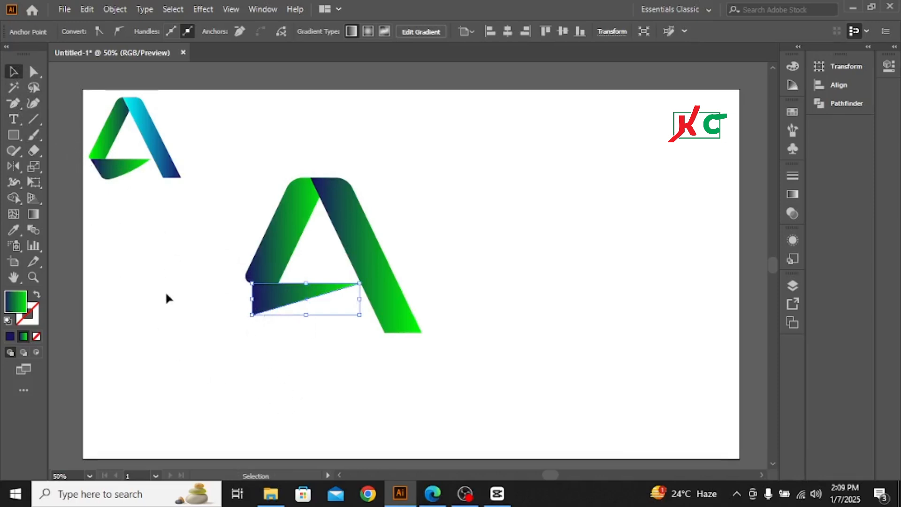
pyautogui.click(77, 137)
# Try to round the bottom corner of the crossbar triangle by about 20.25 px
pyautogui.click(33, 71)
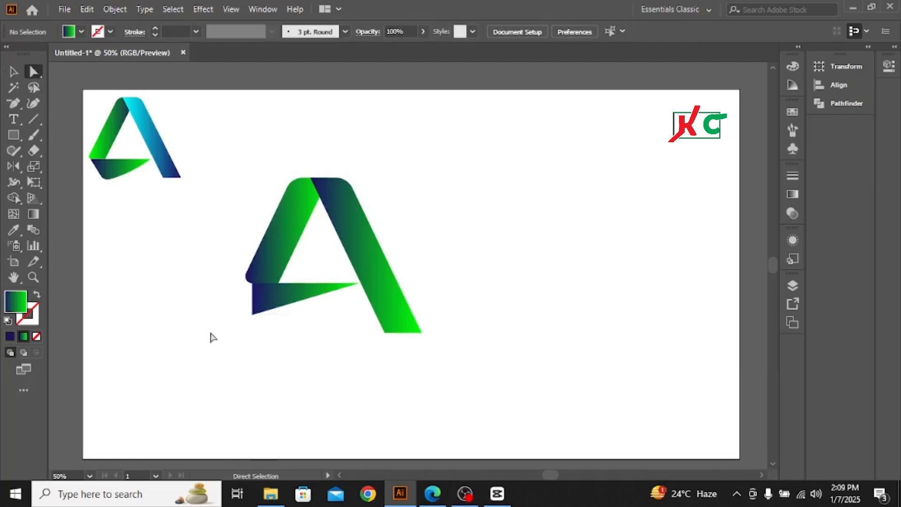
pyautogui.moveTo(245, 307)
pyautogui.mouseDown()
pyautogui.moveTo(279, 331)
pyautogui.moveTo(262, 303)
pyautogui.mouseUp()
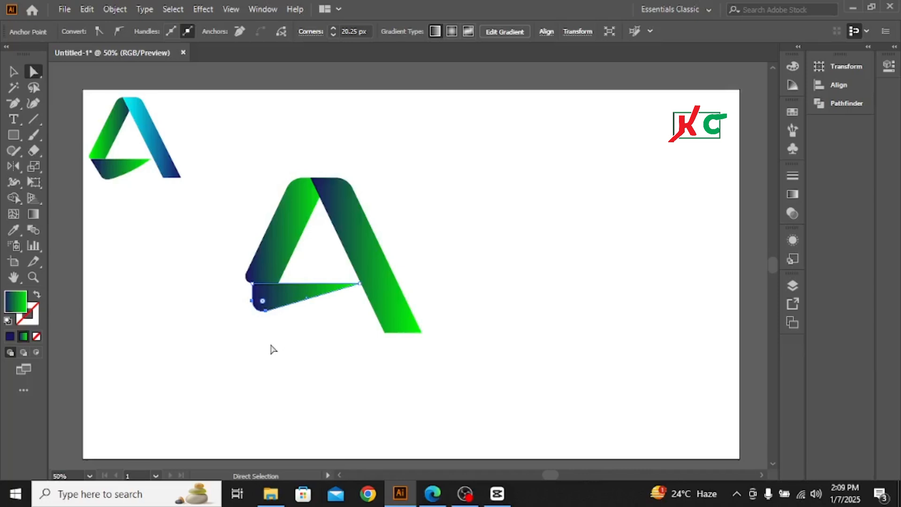
pyautogui.press('v')
pyautogui.hotkey('ctrl', 'z')
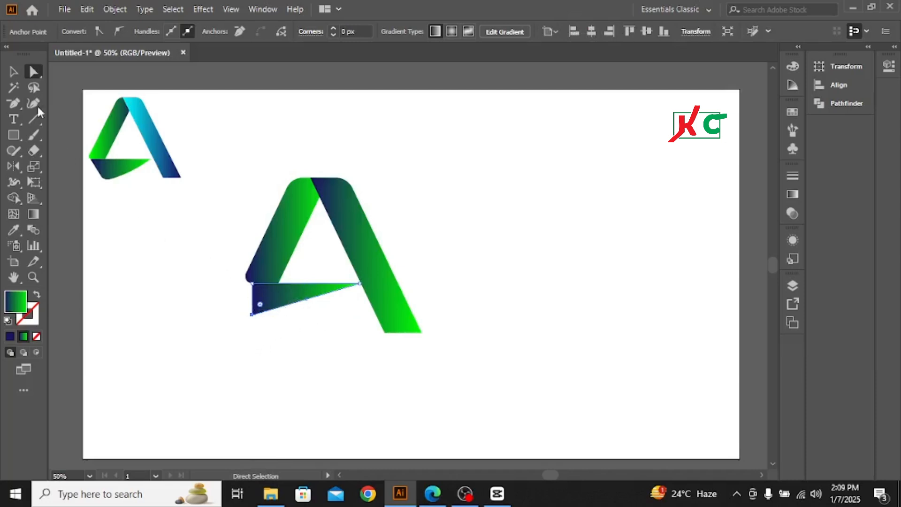
pyautogui.click(13, 73)
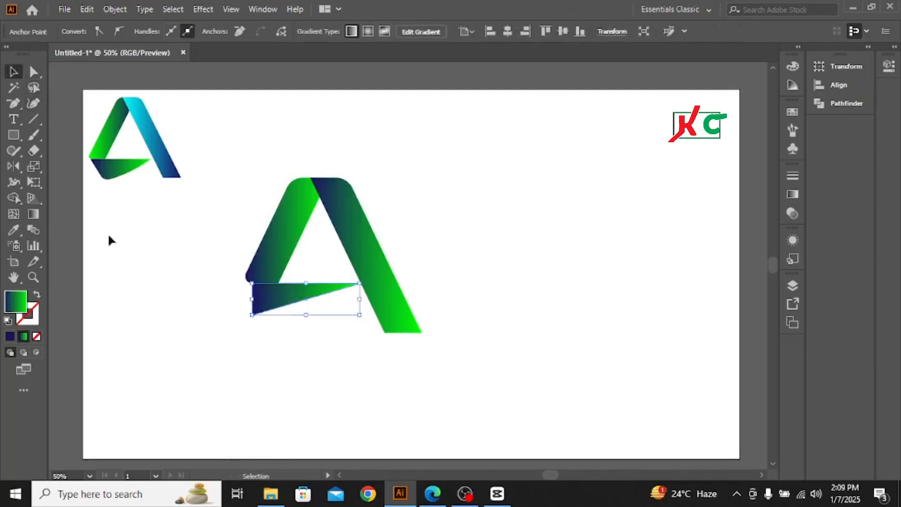
pyautogui.click(130, 274)
# Move the crossbar triangle's bottom anchor point about 68 px horizontally to the right so its left side slants
pyautogui.press('a')
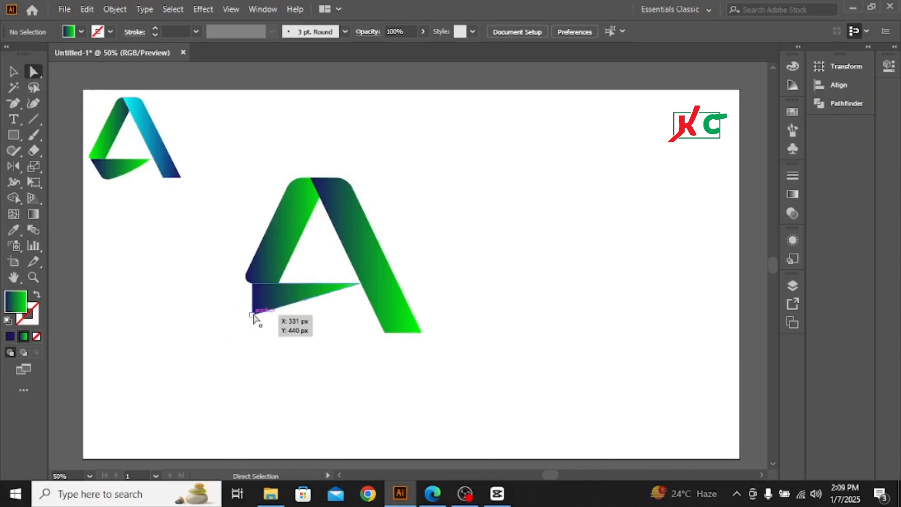
pyautogui.moveTo(252, 314); pyautogui.dragTo(285, 310)
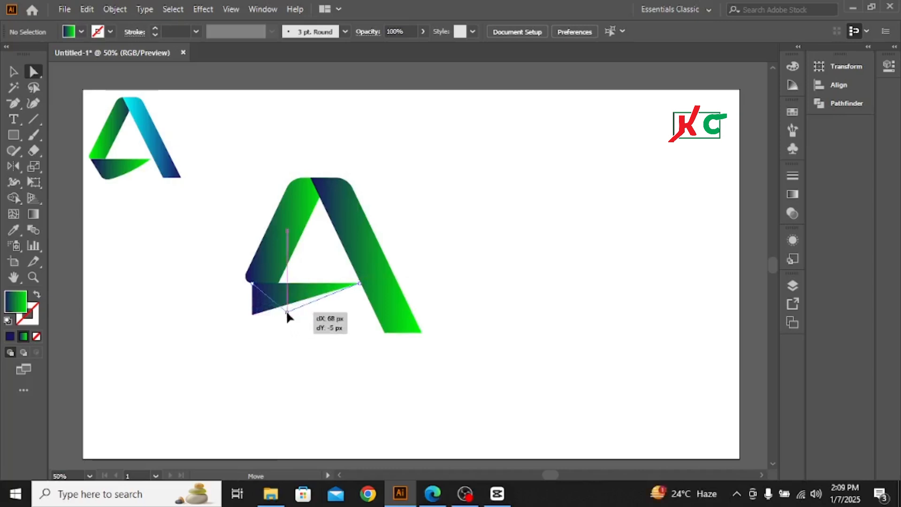
pyautogui.press('shift')
pyautogui.moveTo(287, 313); pyautogui.dragTo(287, 313)
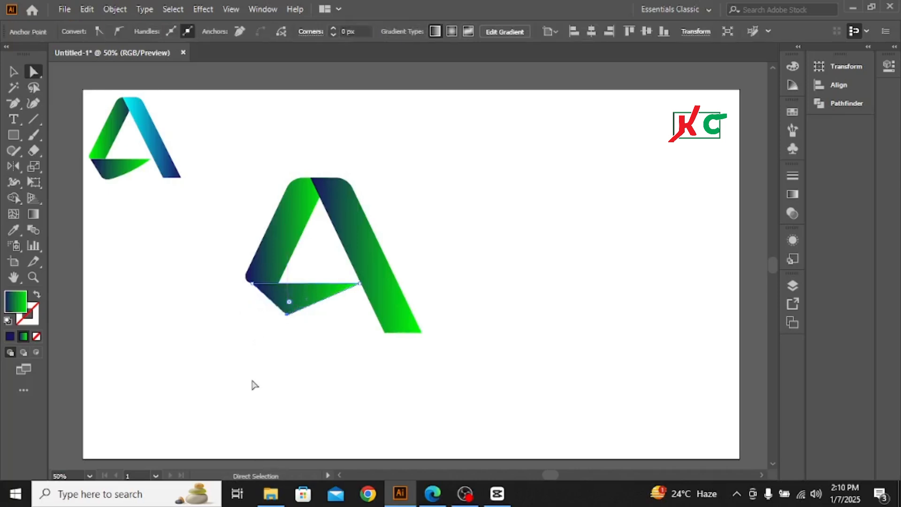
pyautogui.click(14, 74)
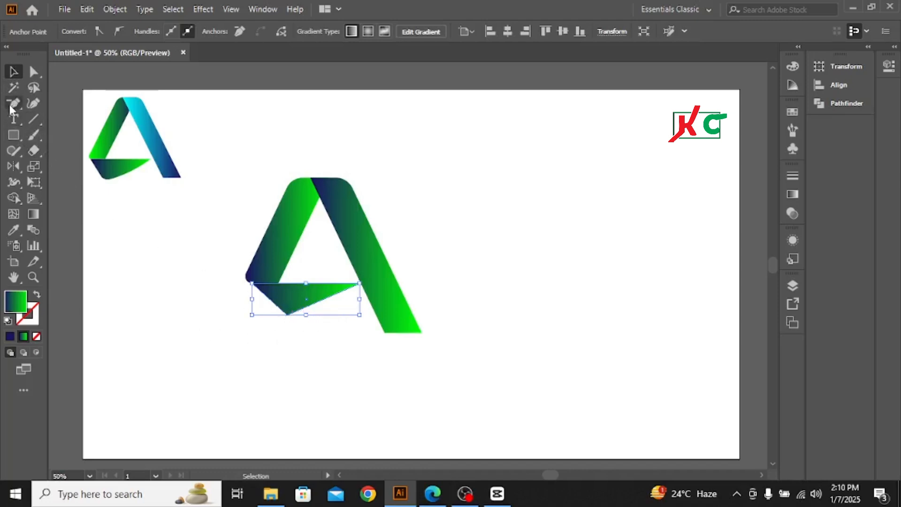
# Round the bottom corner of the crossbar triangle by about 25.62 px
pyautogui.click(33, 71)
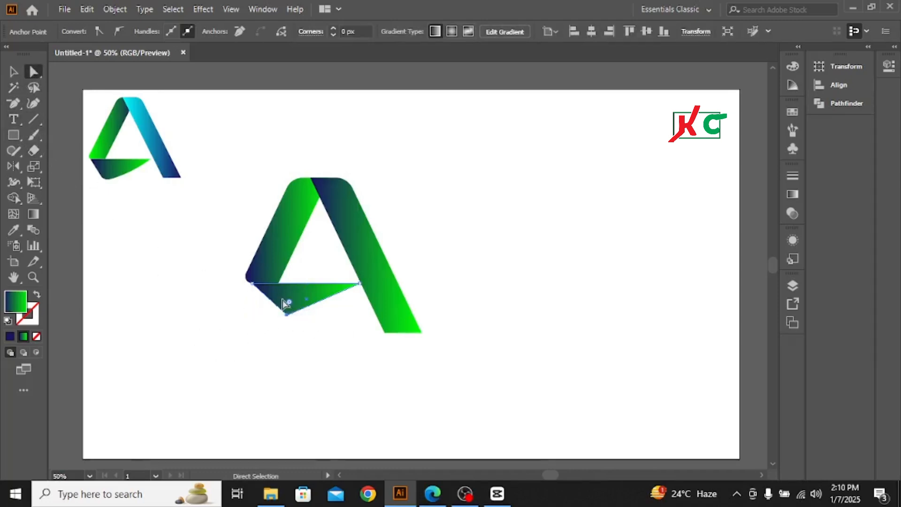
pyautogui.click(287, 313)
pyautogui.moveTo(290, 305); pyautogui.dragTo(289, 305)
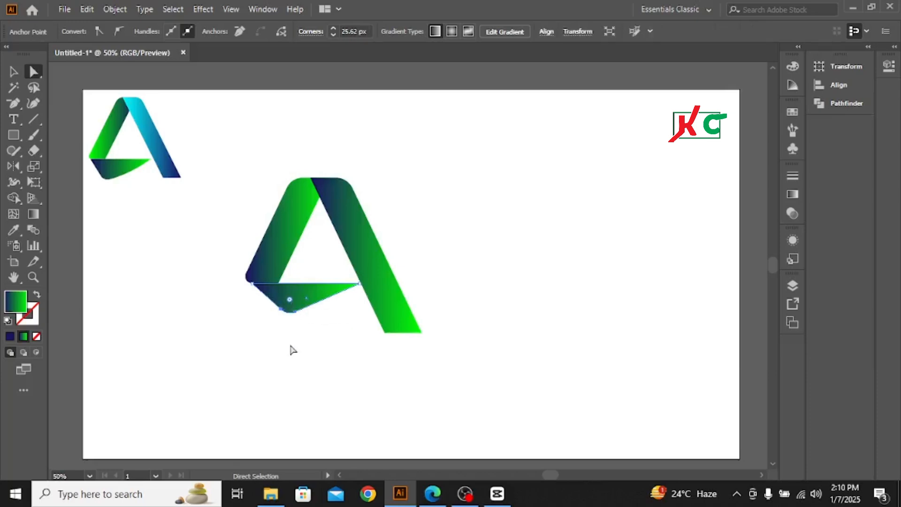
pyautogui.click(13, 72)
pyautogui.hotkey('ctrl', 'shift', 'a')
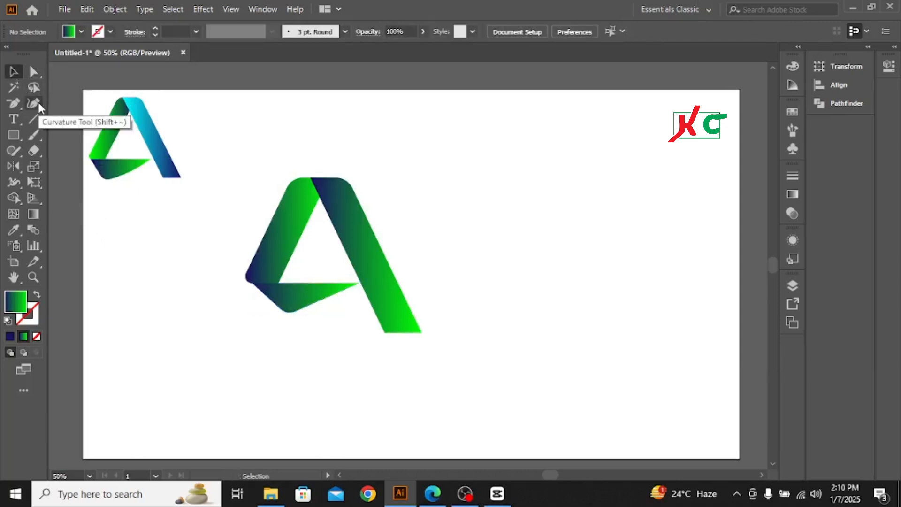
# Add a point on the crossbar's lower right edge with the Curvature tool and bend that edge outward into a smooth curve
pyautogui.click(34, 104)
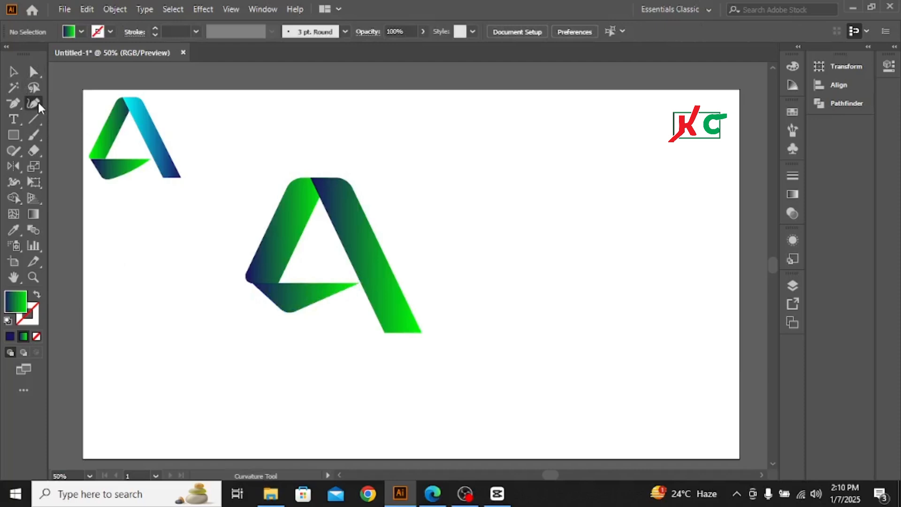
pyautogui.click(311, 309)
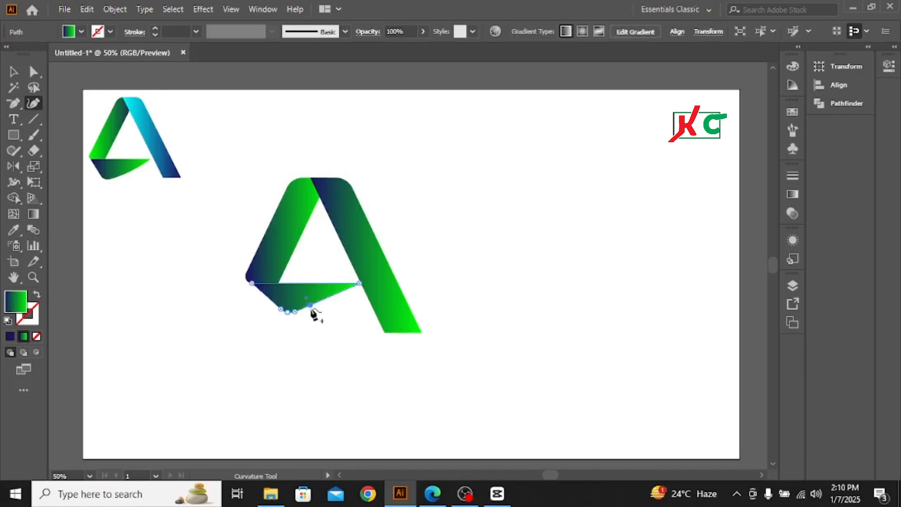
pyautogui.click(311, 308)
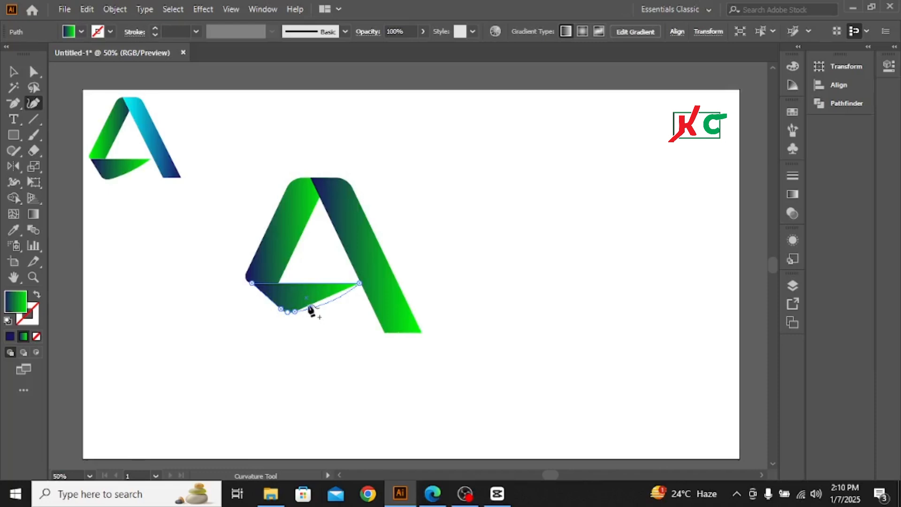
pyautogui.click(311, 308)
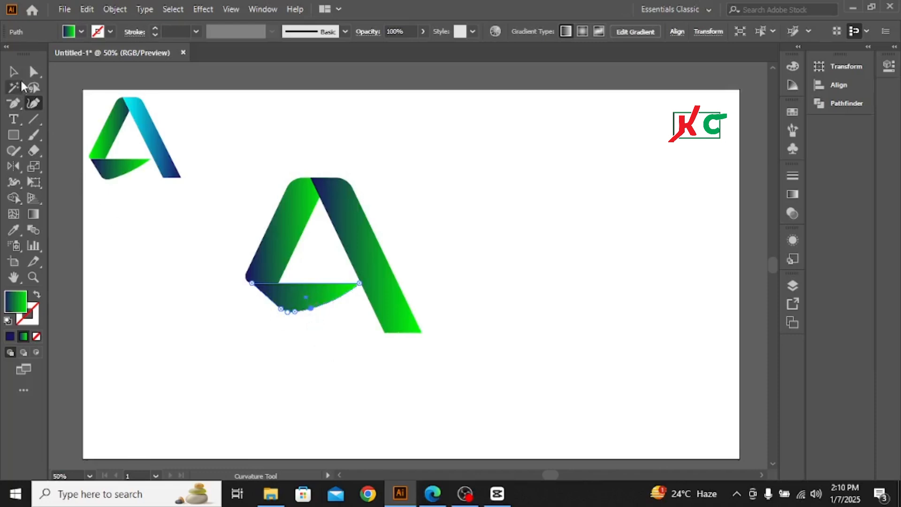
# Convert the curve point on the crossbar's lower right edge to a corner with the Curvature tool, straightening that edge
pyautogui.click(13, 71)
pyautogui.click(284, 378)
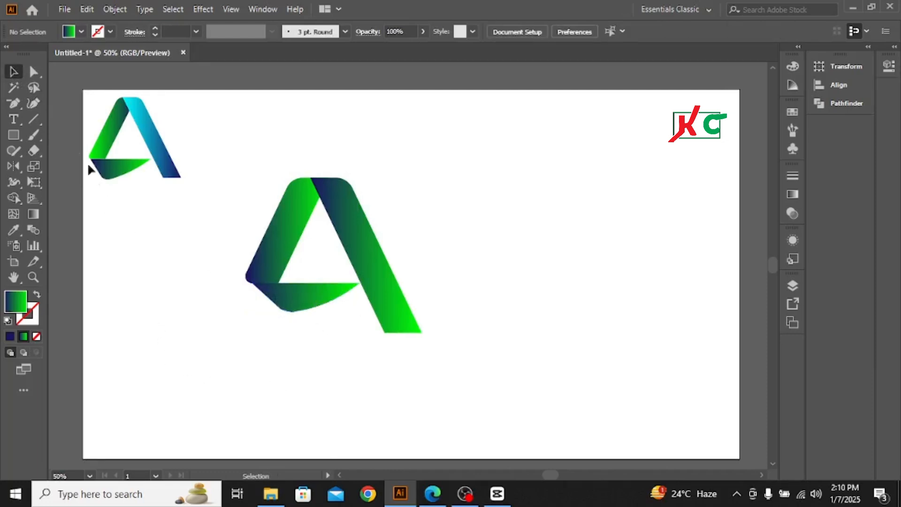
pyautogui.click(33, 103)
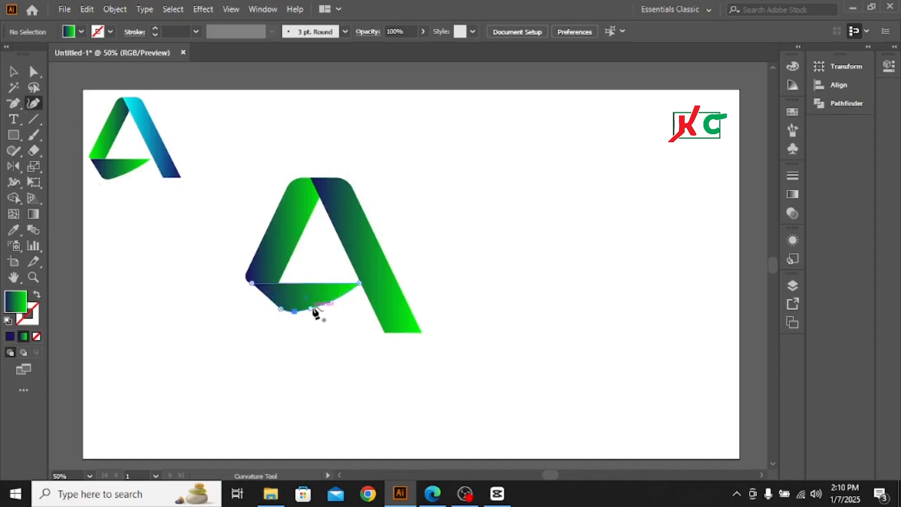
pyautogui.click(312, 308)
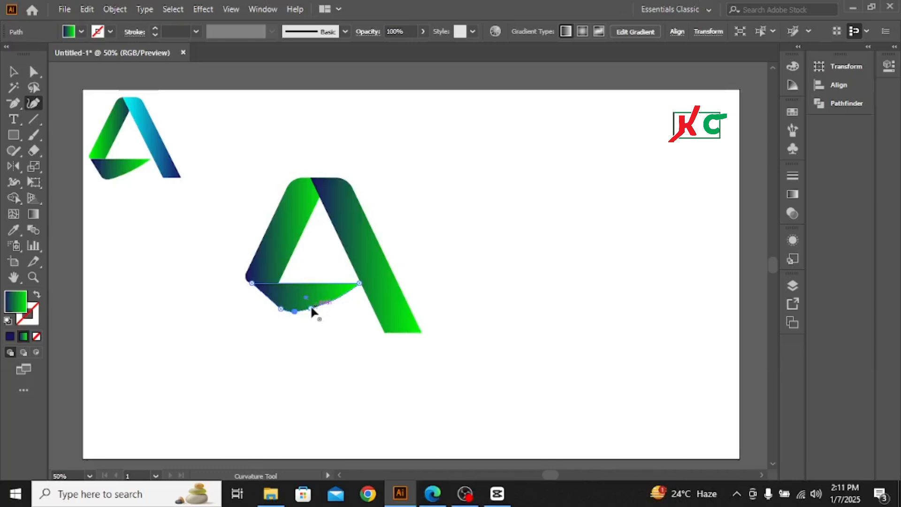
pyautogui.click(311, 306)
pyautogui.doubleClick(310, 305)
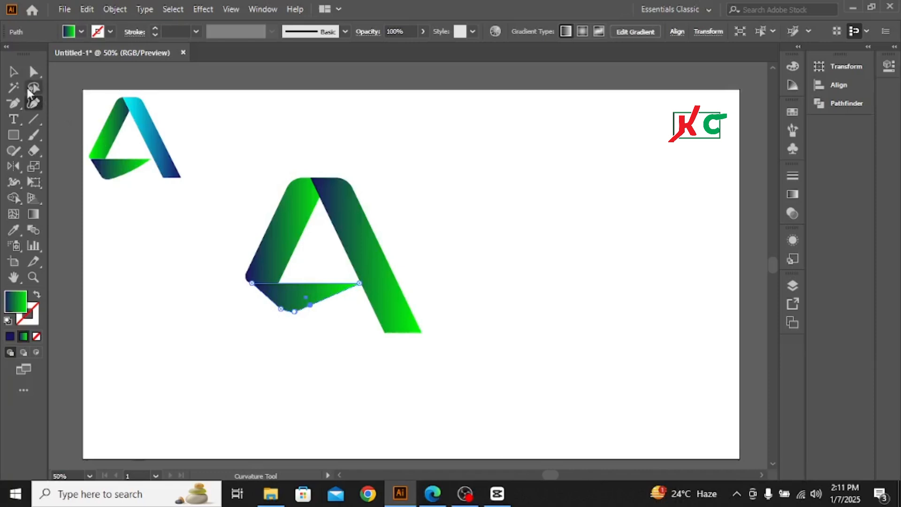
pyautogui.click(13, 73)
pyautogui.click(339, 381)
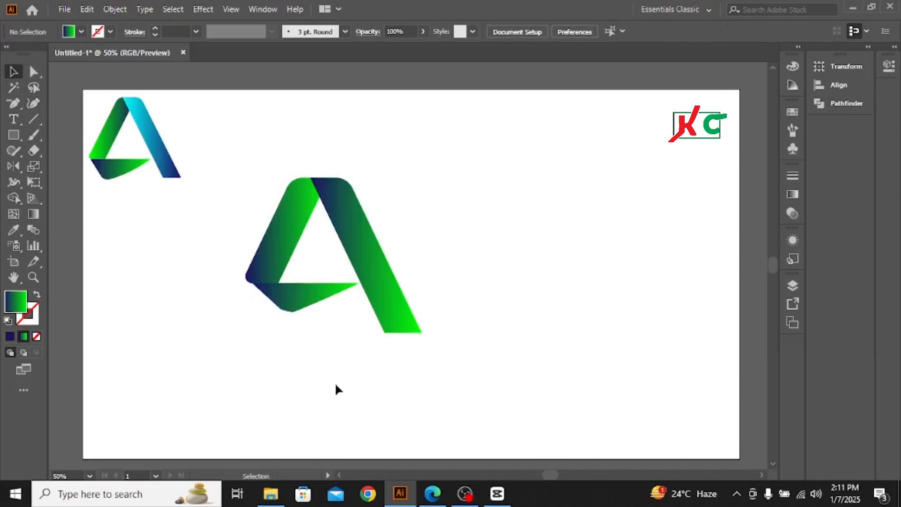
# Try to bend the crossbar's lower right edge outward from an added Curvature tool point, and delete that point again
pyautogui.click(33, 103)
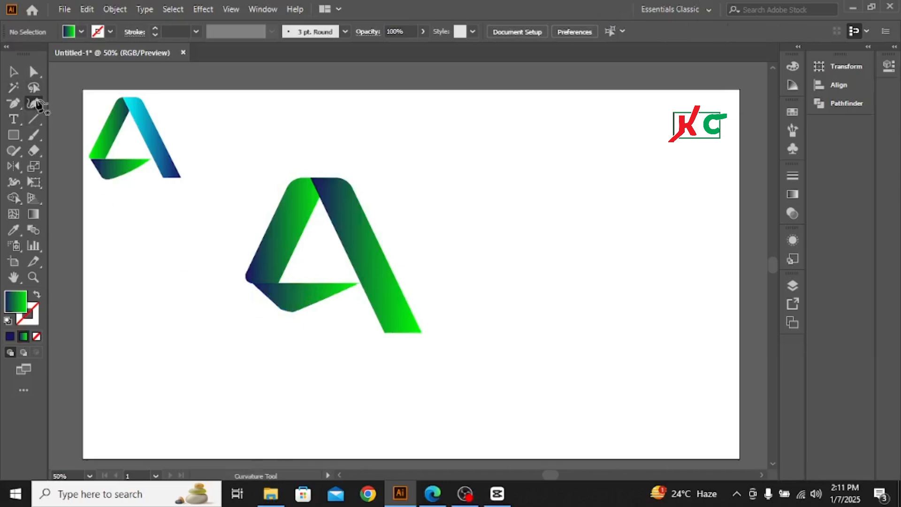
pyautogui.click(323, 301)
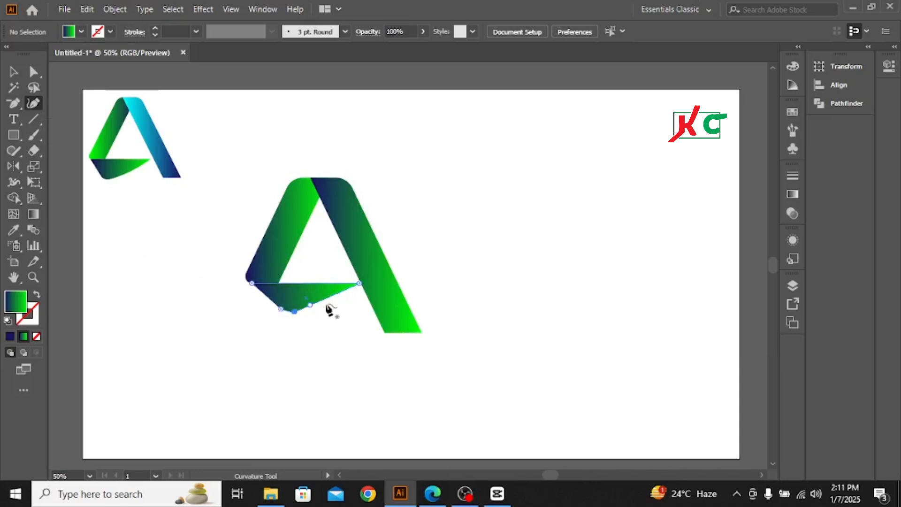
pyautogui.click(323, 301)
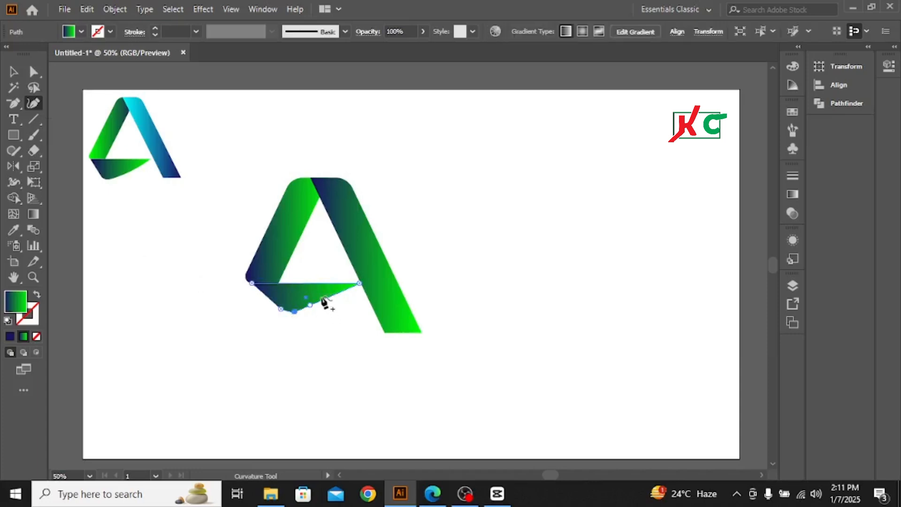
pyautogui.moveTo(322, 298); pyautogui.dragTo(322, 304)
pyautogui.press('Delete')
pyautogui.moveTo(310, 305); pyautogui.dragTo(311, 305)
pyautogui.press('v')
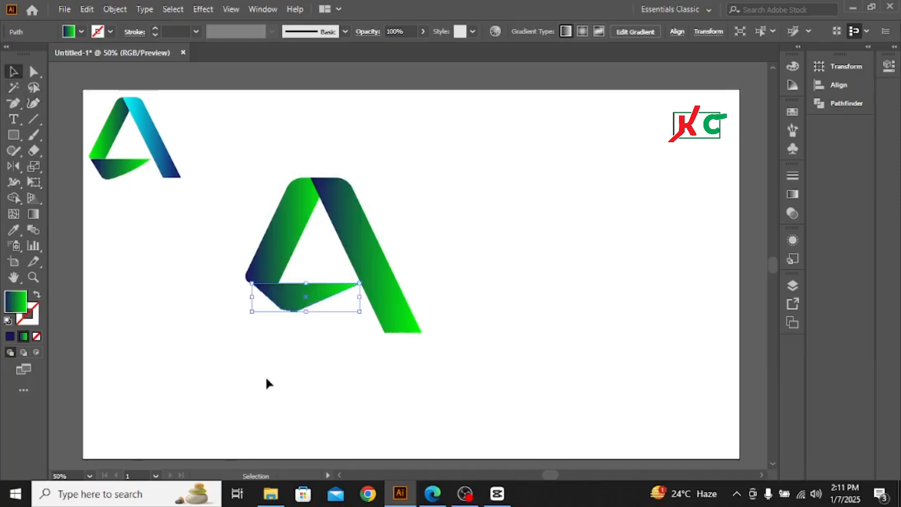
pyautogui.click(272, 365)
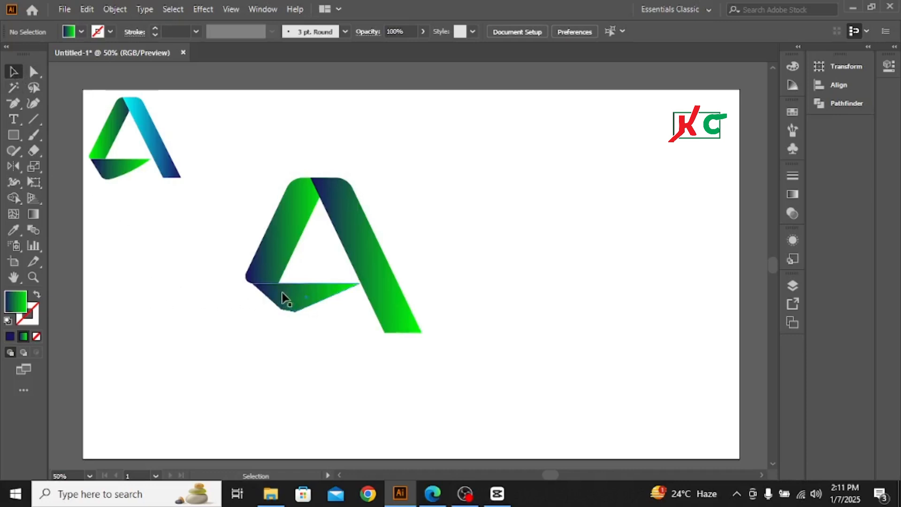
# Nudge the crossbar slightly to the left, leaving a narrow gap between its pointed tip and the right leg
pyautogui.click(360, 285)
pyautogui.press('Down')
pyautogui.press('Down')
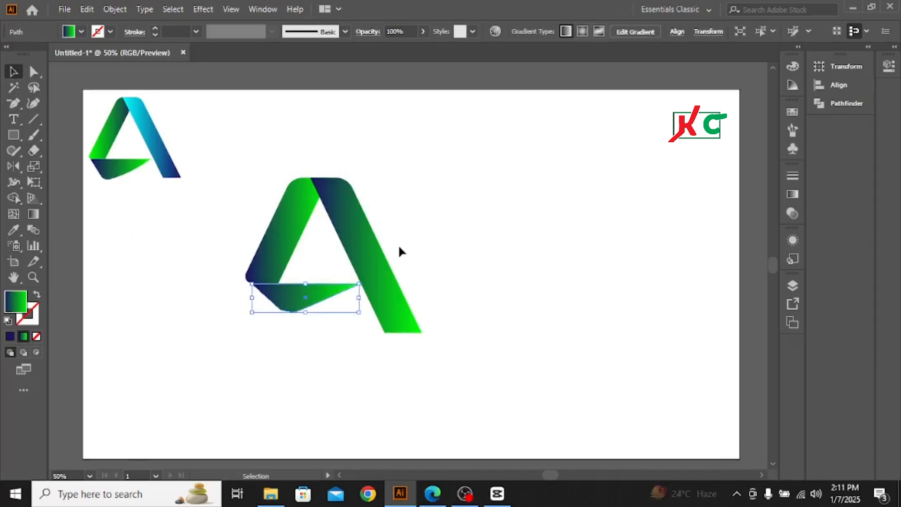
pyautogui.press('Left')
pyautogui.press('Left')
pyautogui.press('Left')
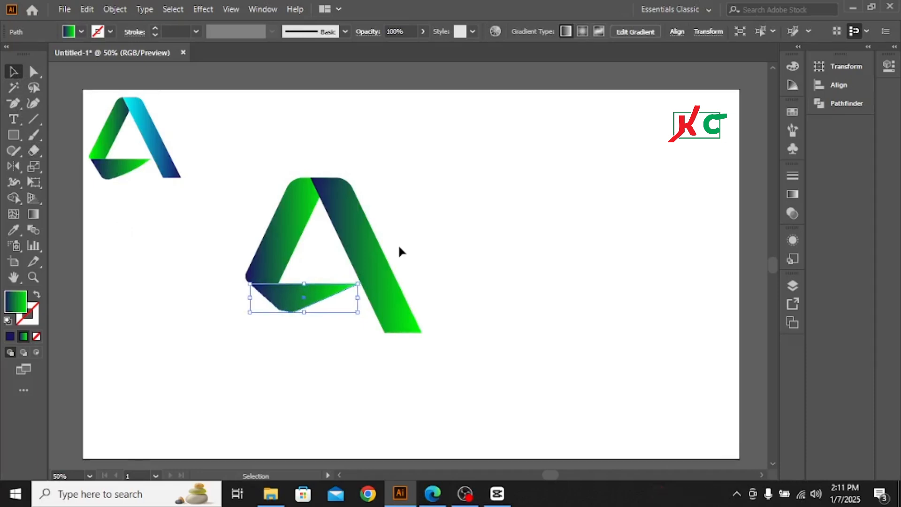
pyautogui.press('Up')
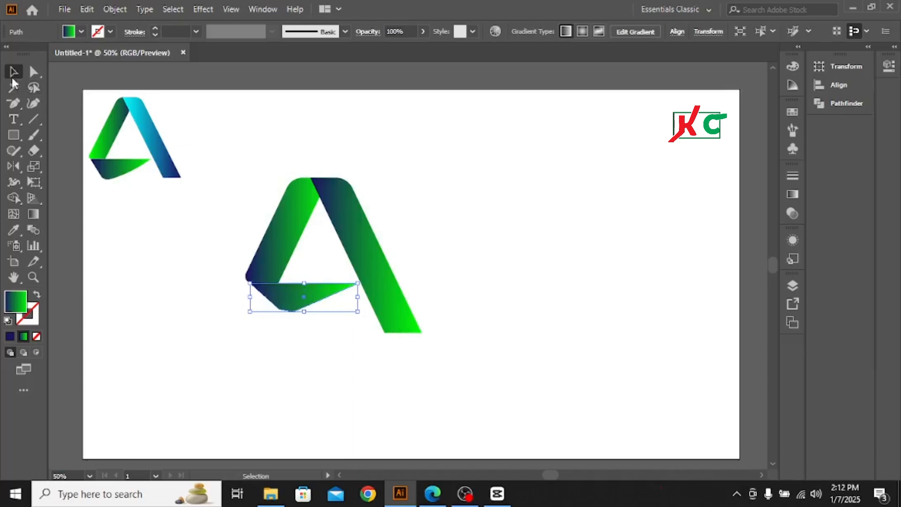
pyautogui.click(295, 333)
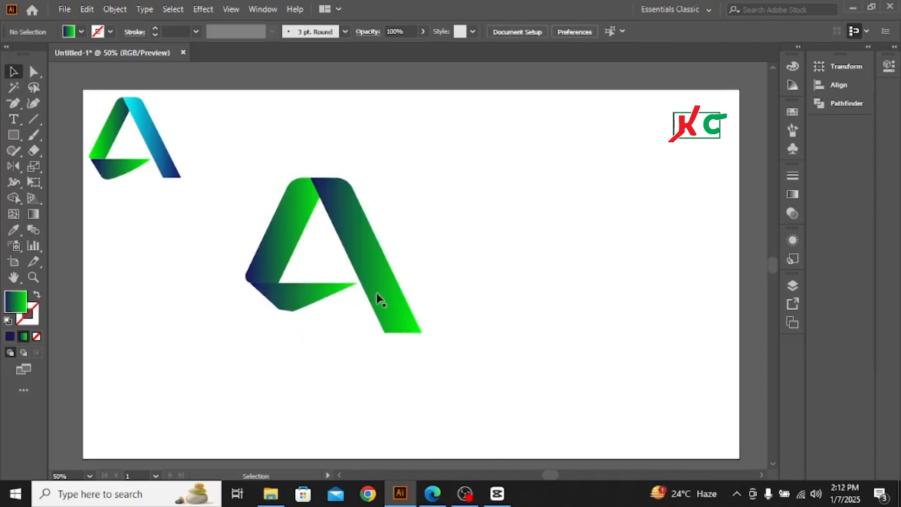
# Reverse the right leg's linear gradient so it runs from green on the left to dark blue on the right
pyautogui.click(363, 251)
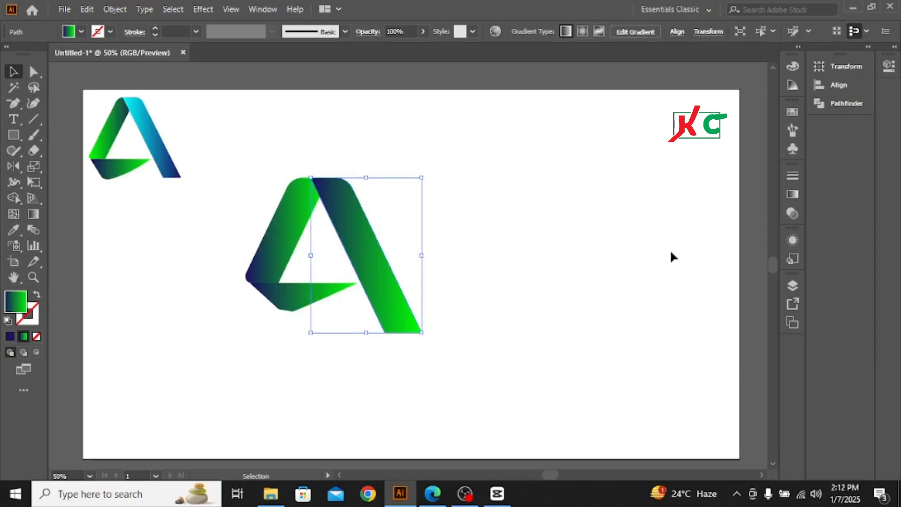
pyautogui.click(796, 195)
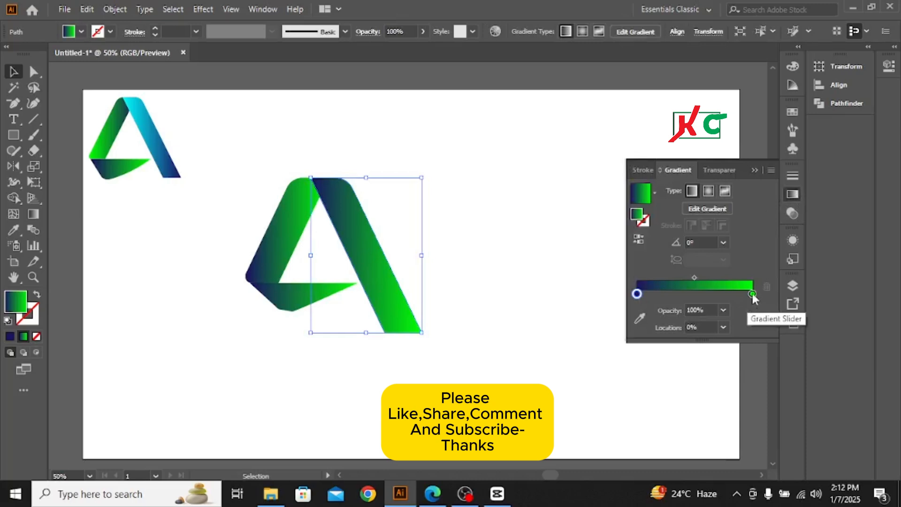
pyautogui.click(639, 242)
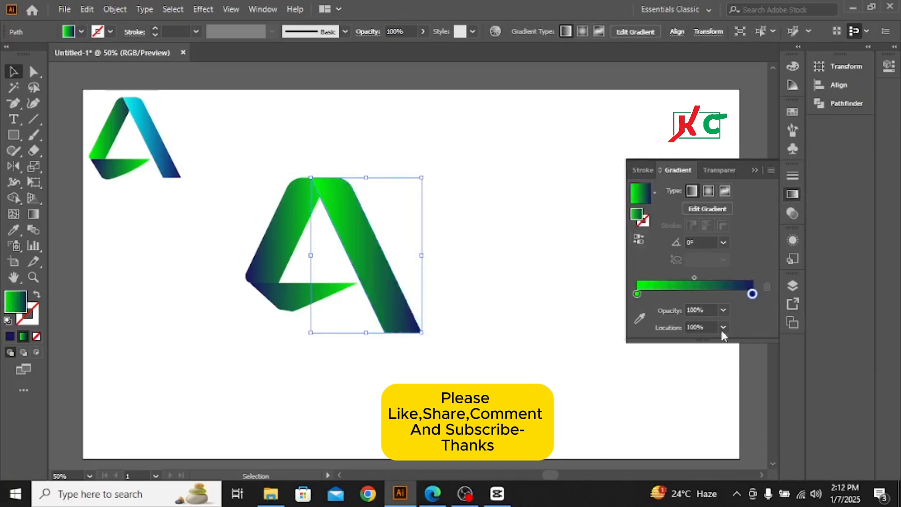